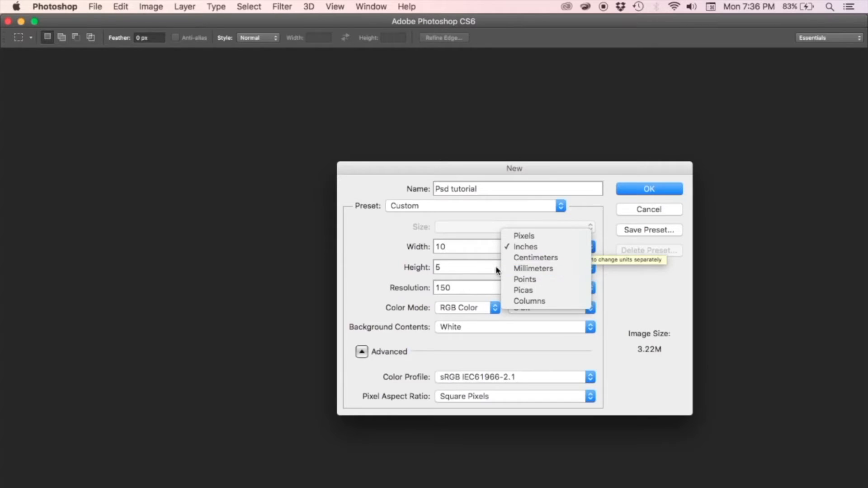
Create the "Psd tutorial" document at 10 by 5 inches and 150 pixels/inch, with inches as the size unit
left_click(526, 248)
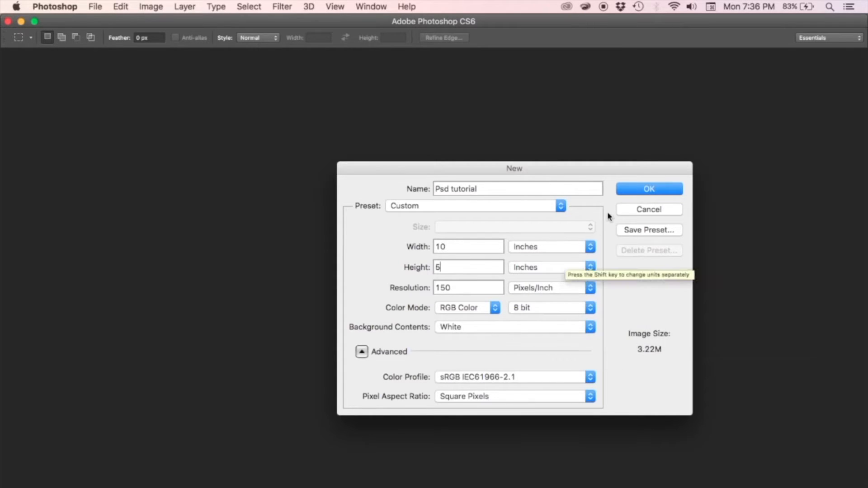
left_click(649, 191)
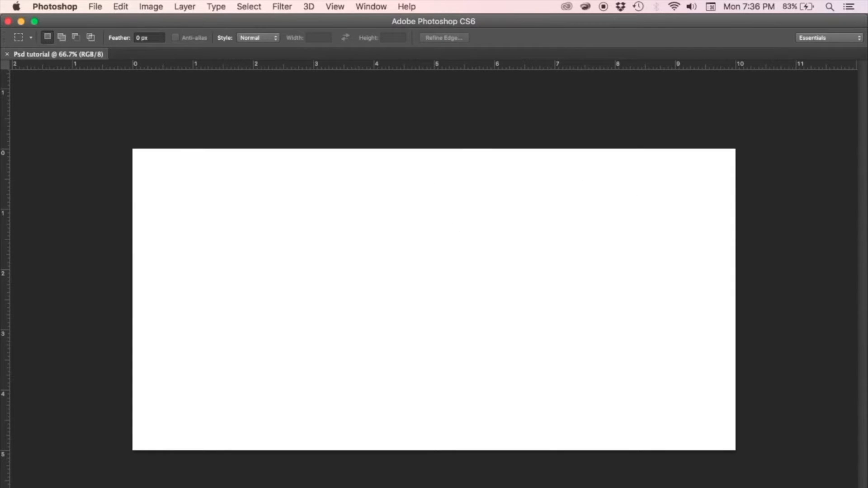
Switch to Finder and place Psd tutorial 1.jpeg from the Desktop folder onto the blank Photoshop canvas
left_click(108, 487)
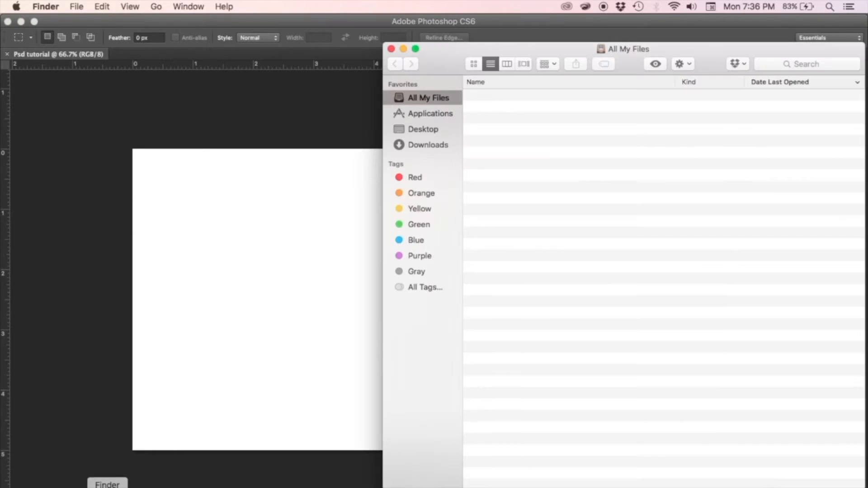
left_click(419, 130)
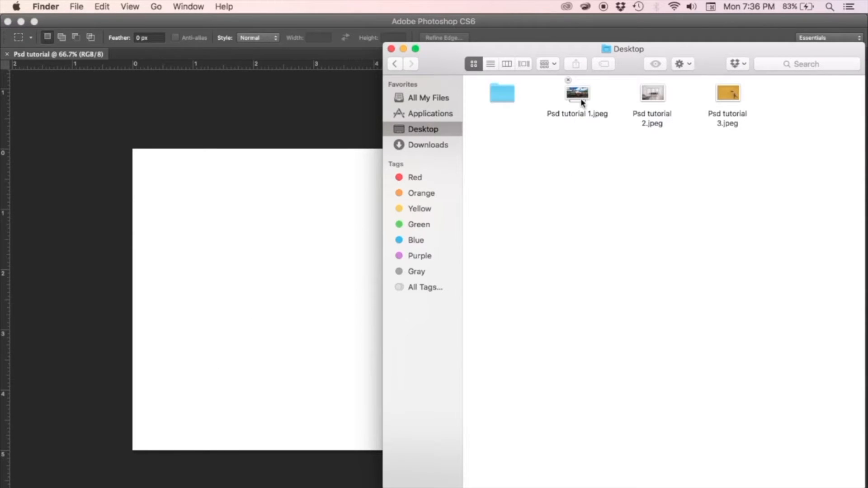
left_click(583, 95)
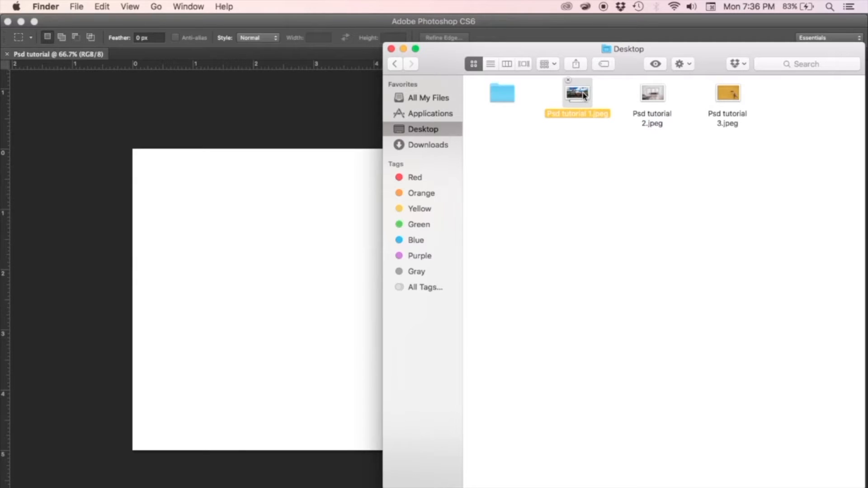
left_click_drag(583, 95, 320, 240)
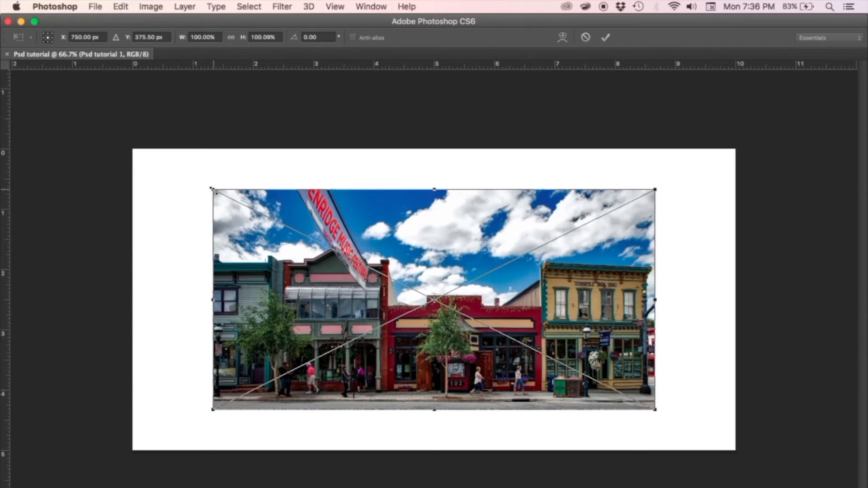
Enlarge the placed street photo to about 107%, shift it slightly to the right, and commit the placement
left_click_drag(214, 190, 183, 170)
left_click_drag(345, 217, 368, 221)
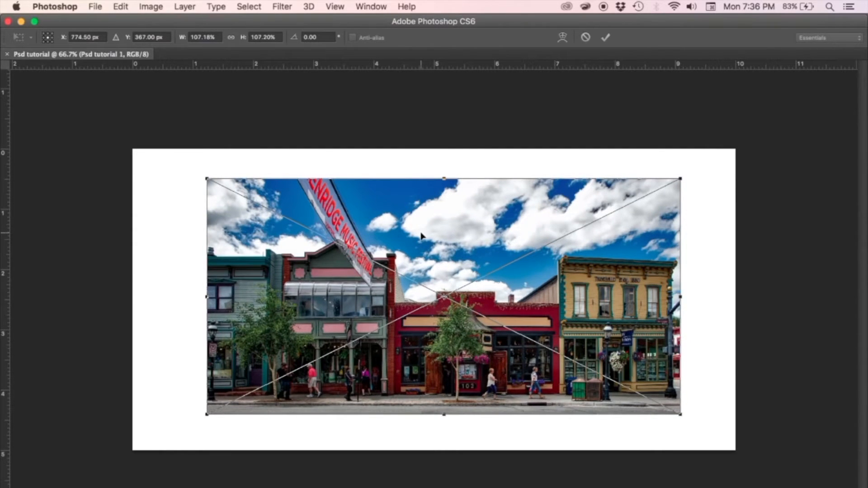
key("Return")
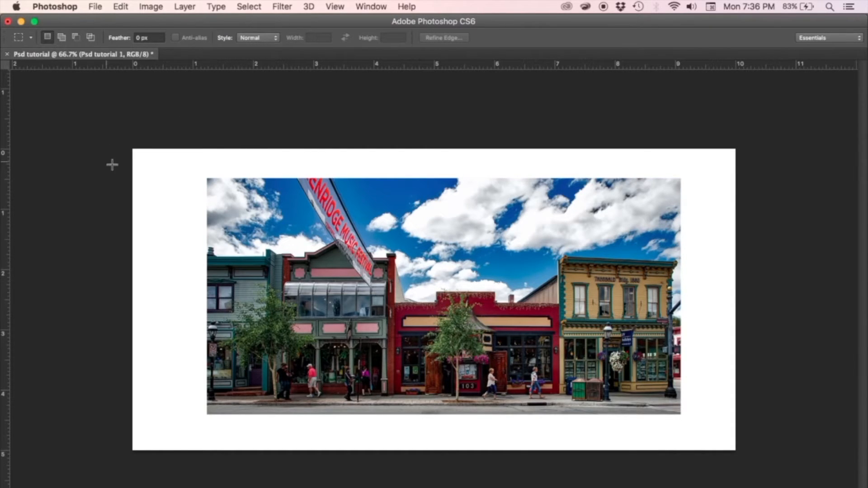
Close the "Psd tutorial" document without saving its changes
left_click(7, 55)
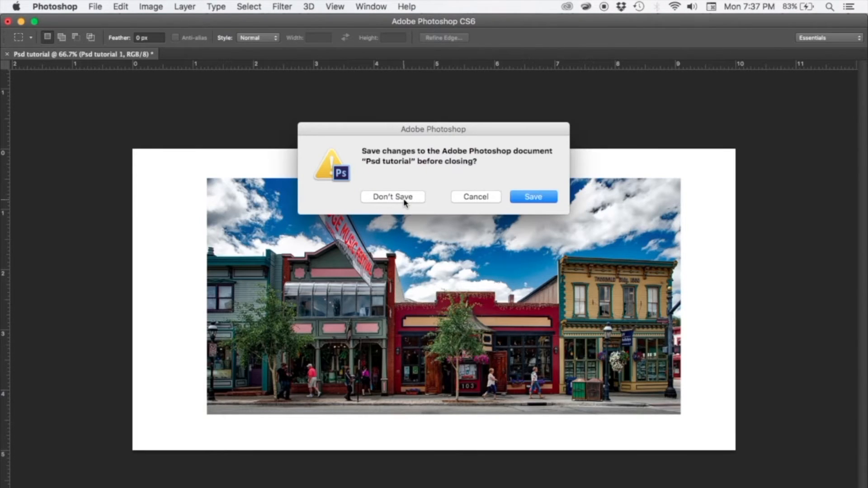
left_click(406, 200)
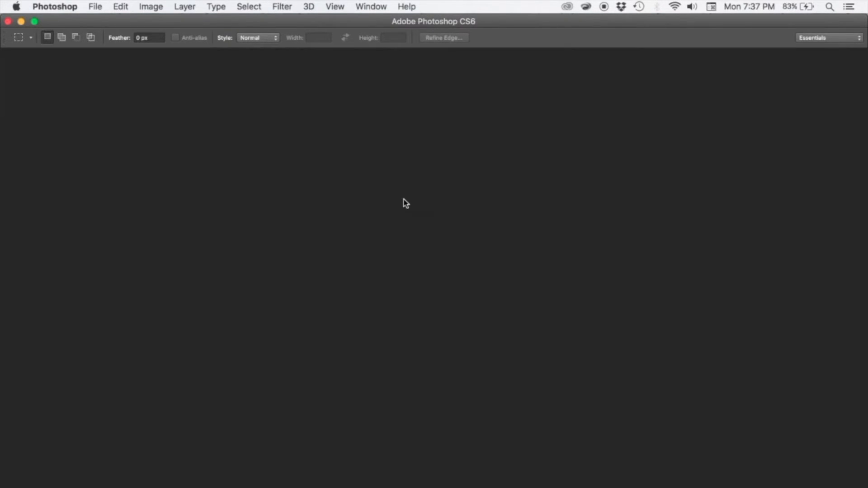
Open Psd tutorial 1.jpeg from the Desktop as its own document, with the format kept at JPEG
left_click(95, 7)
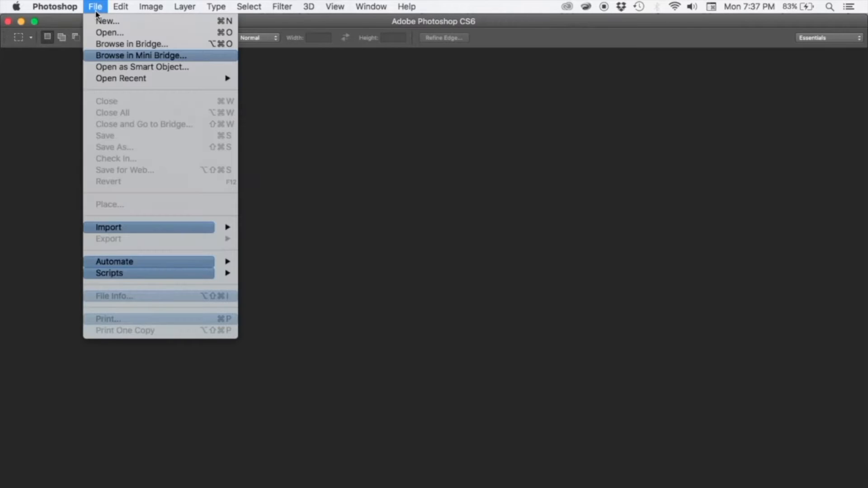
left_click(103, 32)
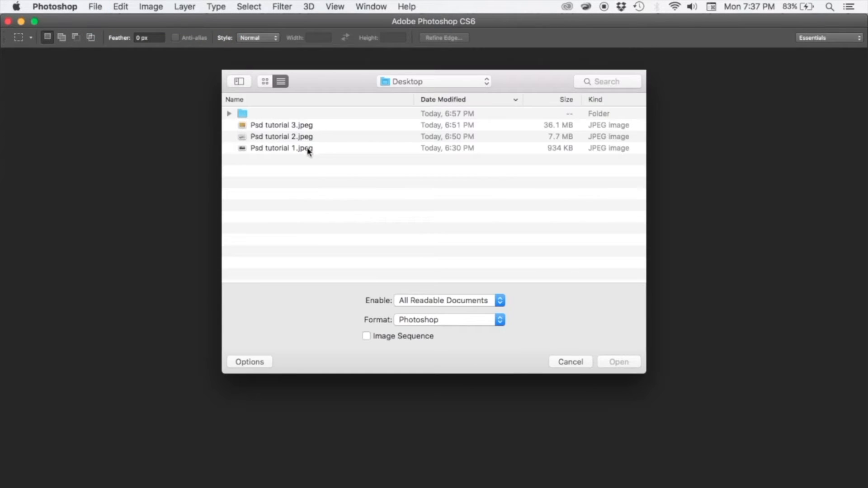
left_click(307, 149)
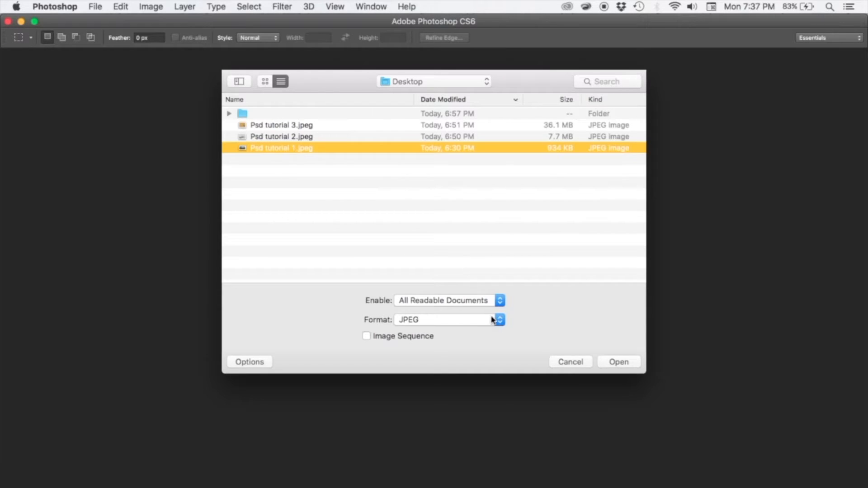
left_click(473, 325)
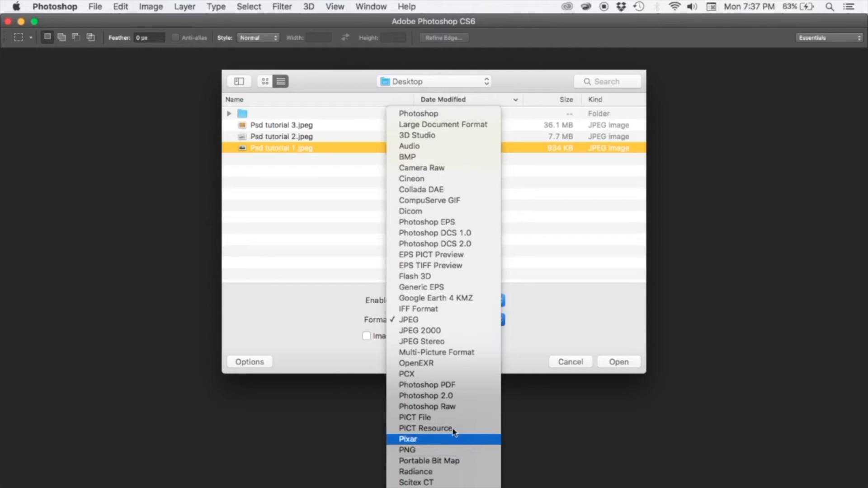
left_click(449, 320)
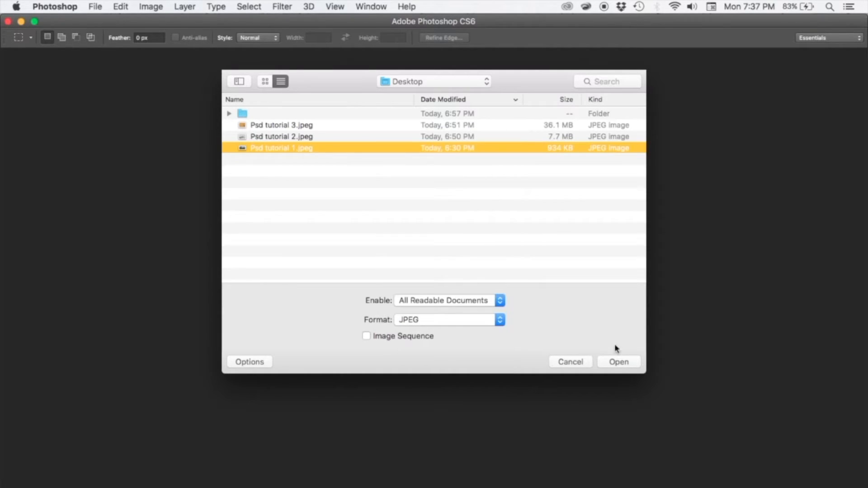
left_click(620, 362)
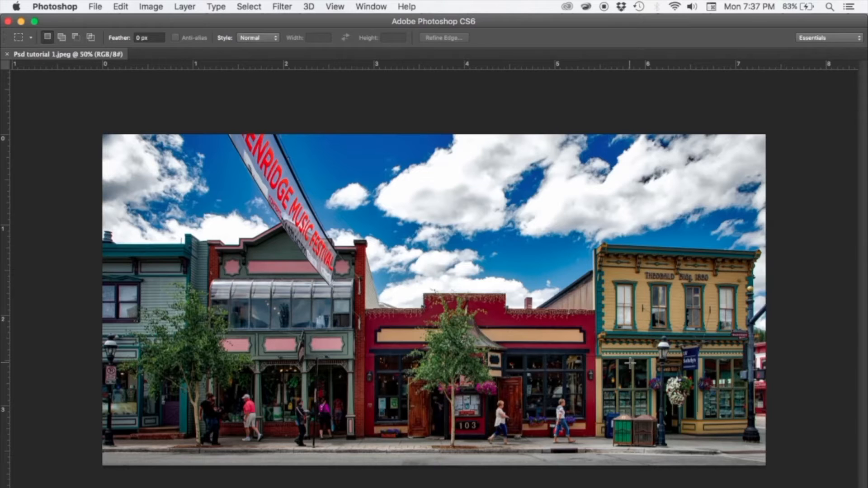
Review the photo's pixel dimensions, document size and resolution in Image Size, keeping pixels and inches as units
left_click(149, 9)
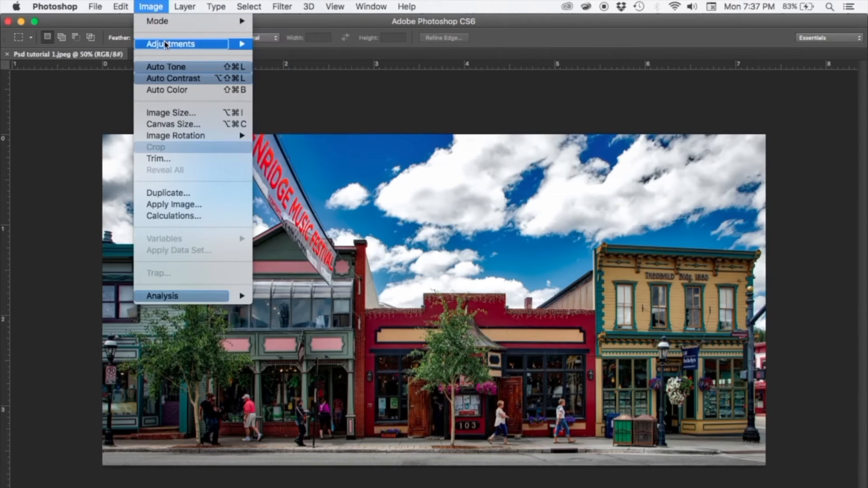
mouse_move(167, 45)
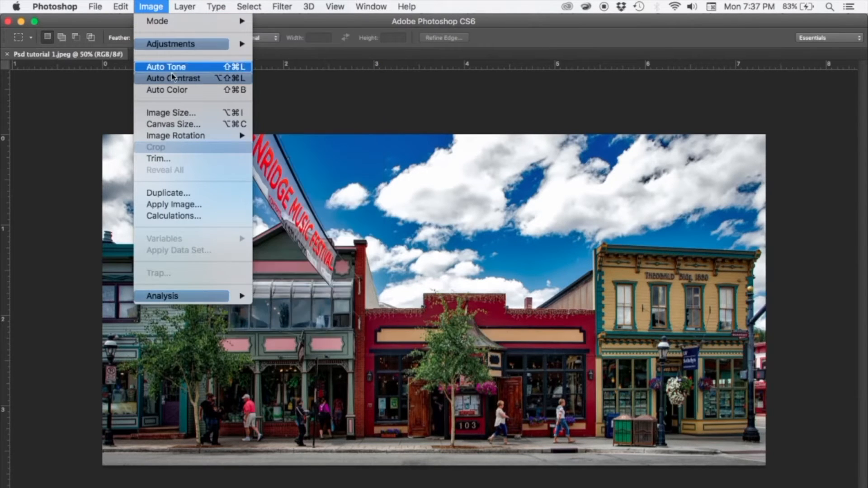
left_click(180, 113)
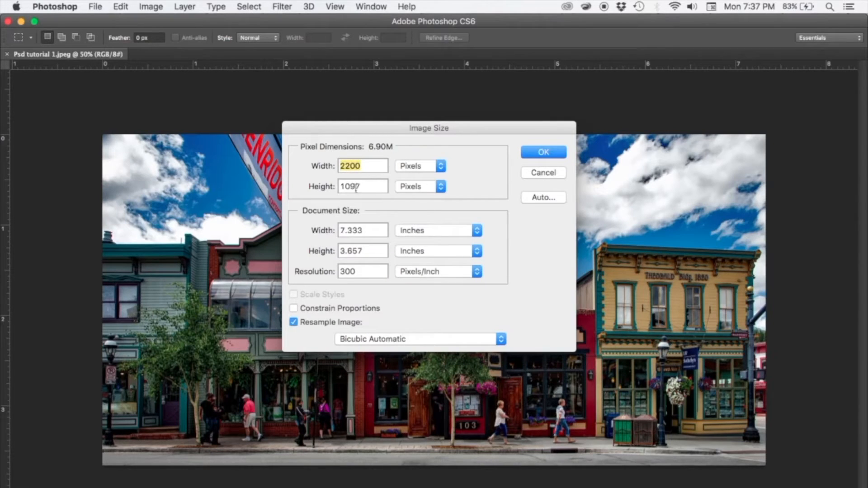
left_click(422, 166)
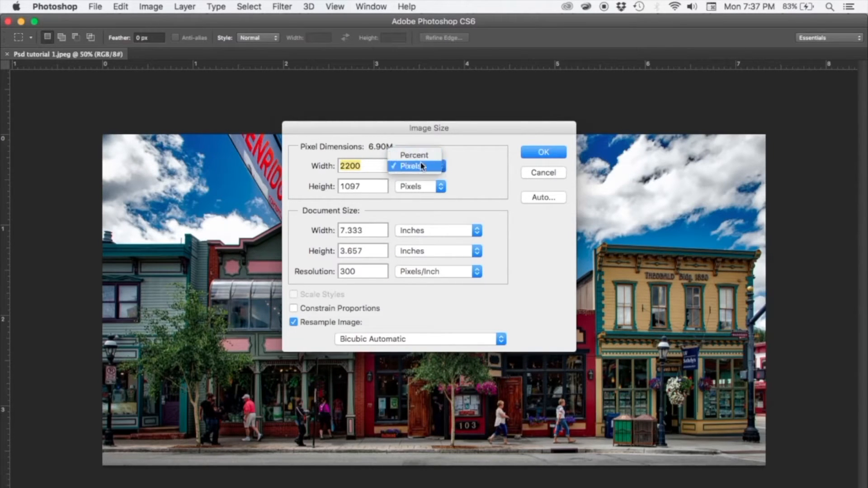
left_click(420, 167)
left_click(433, 237)
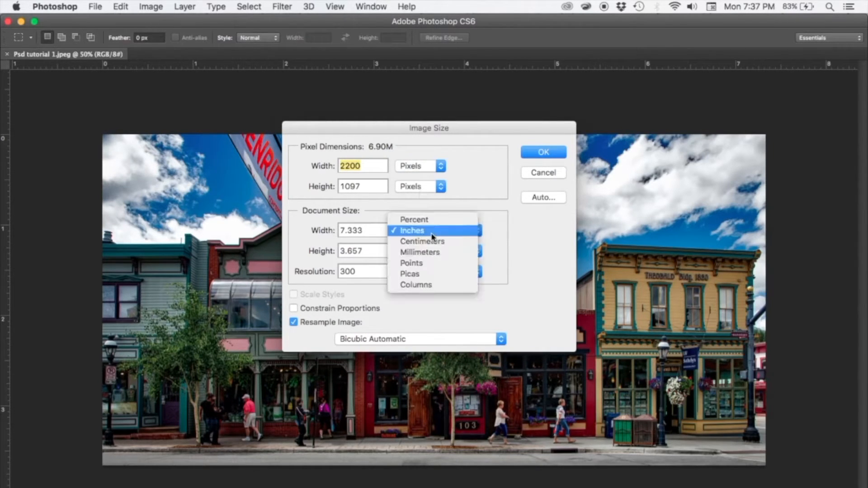
left_click(432, 232)
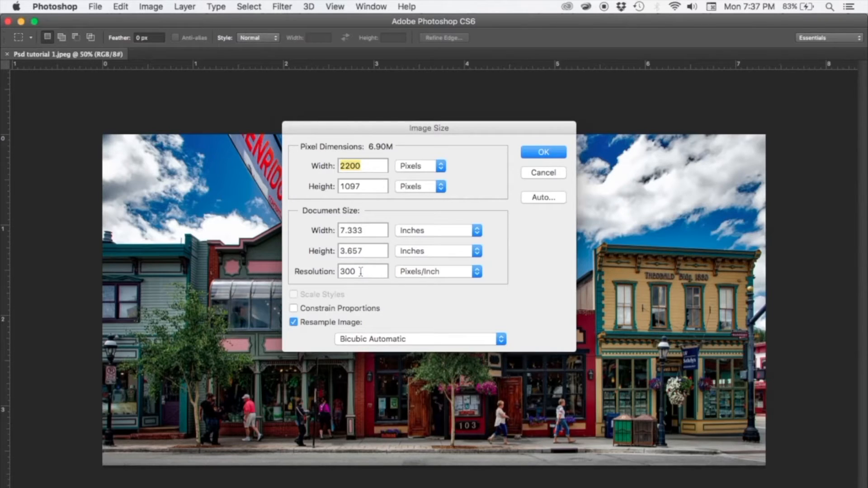
left_click(536, 155)
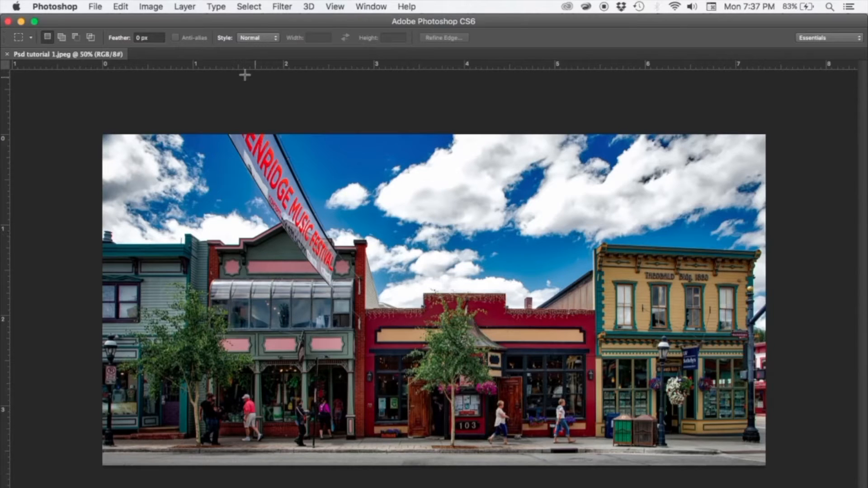
Apply a Brightness/Contrast adjustment to the photo with brightness 29 and a slightly raised contrast
left_click(160, 6)
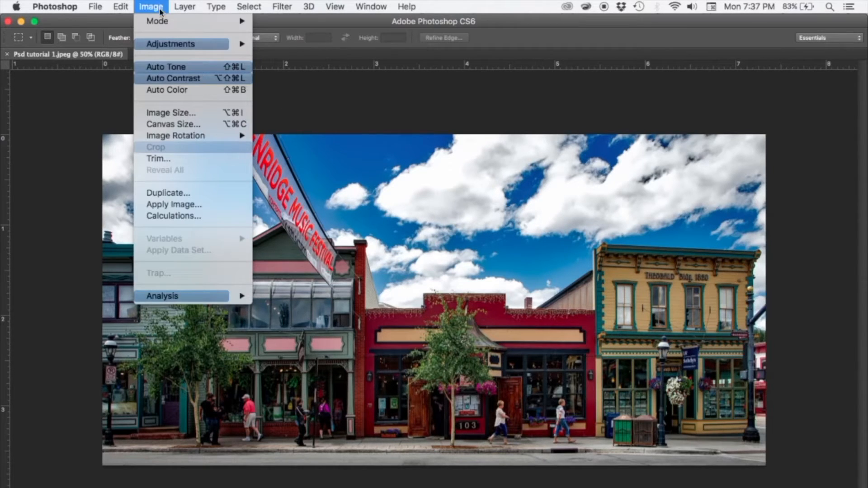
mouse_move(179, 44)
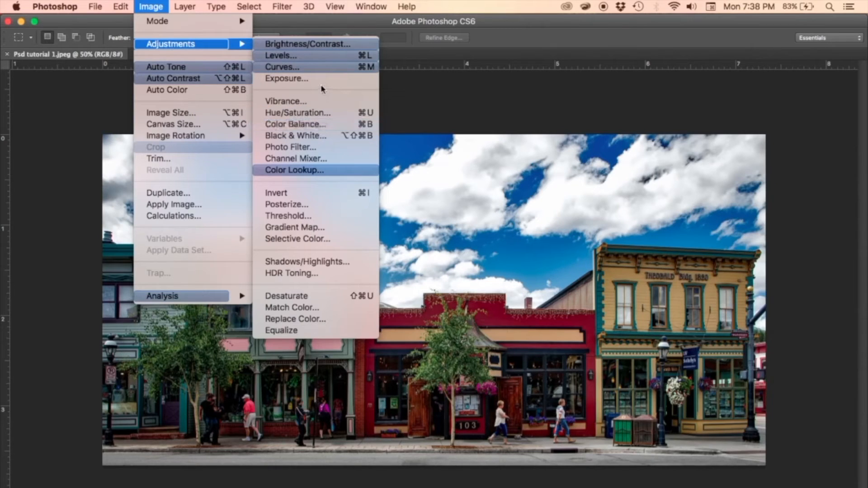
left_click(320, 44)
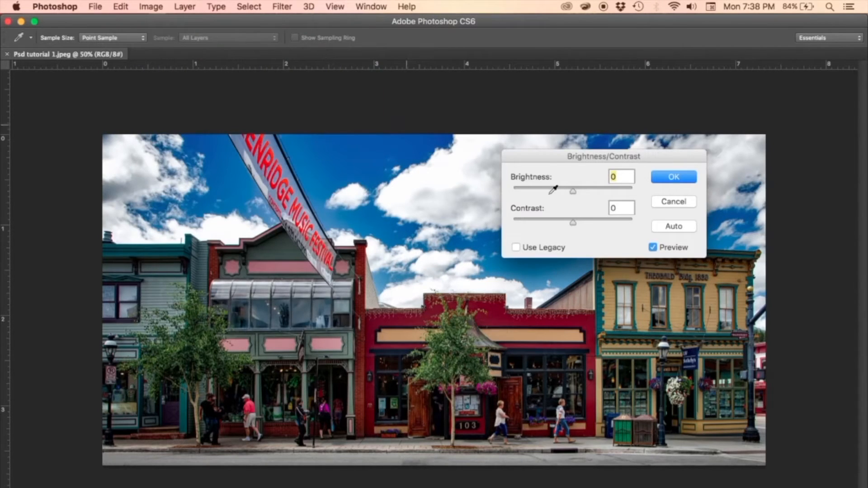
left_click(589, 191)
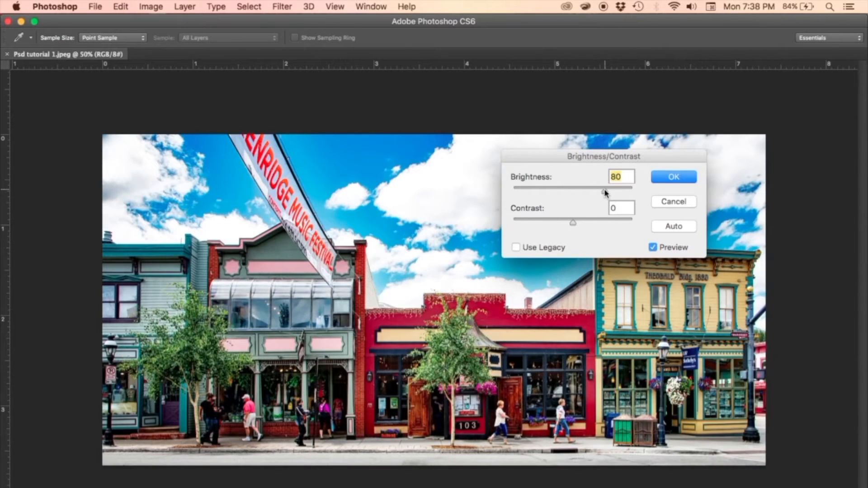
left_click_drag(605, 192, 583, 190)
left_click_drag(573, 226, 598, 226)
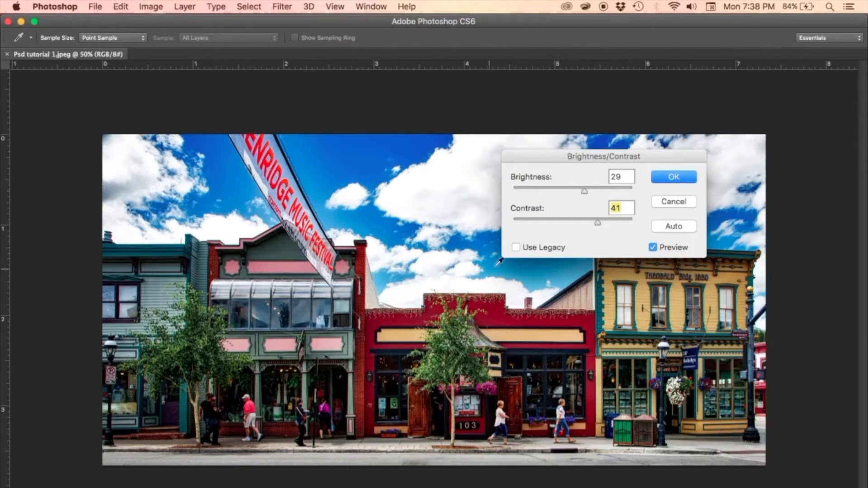
left_click_drag(596, 225, 580, 225)
left_click(674, 183)
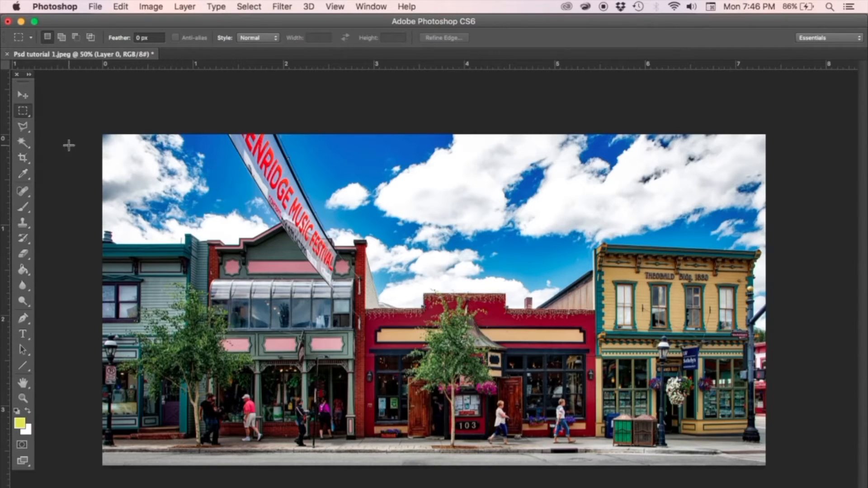
Draw a rectangular marquee about 0.9 inch square in the sky and reposition it over the two women walking past the red building
left_click(26, 112)
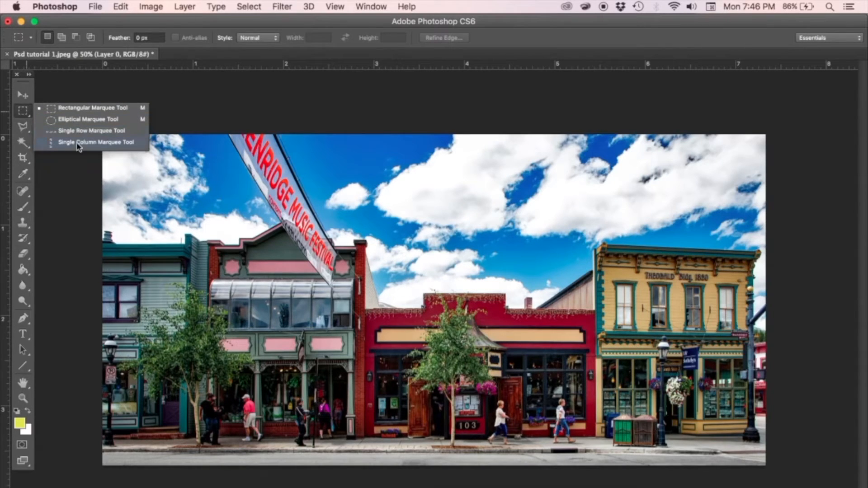
left_click(63, 108)
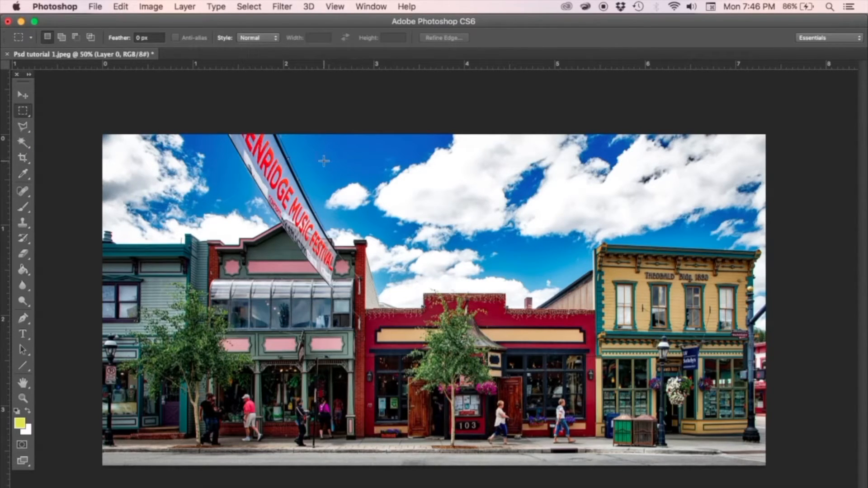
left_click_drag(324, 161, 409, 240)
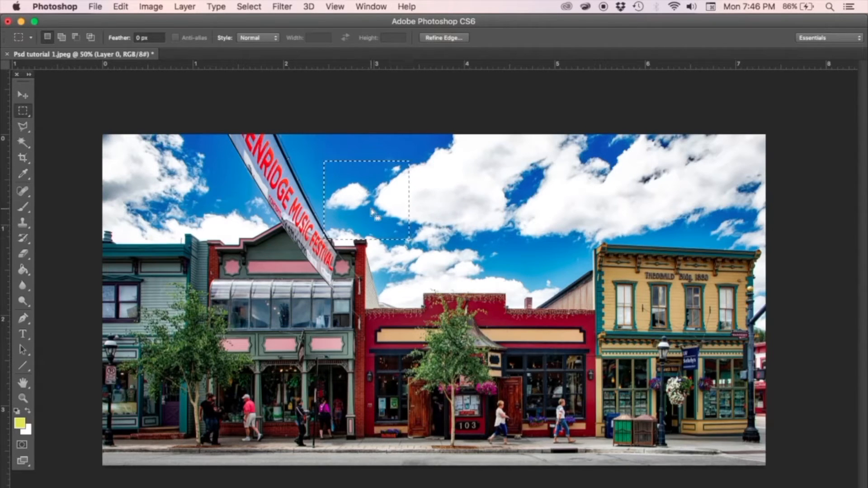
left_click_drag(357, 194, 525, 401)
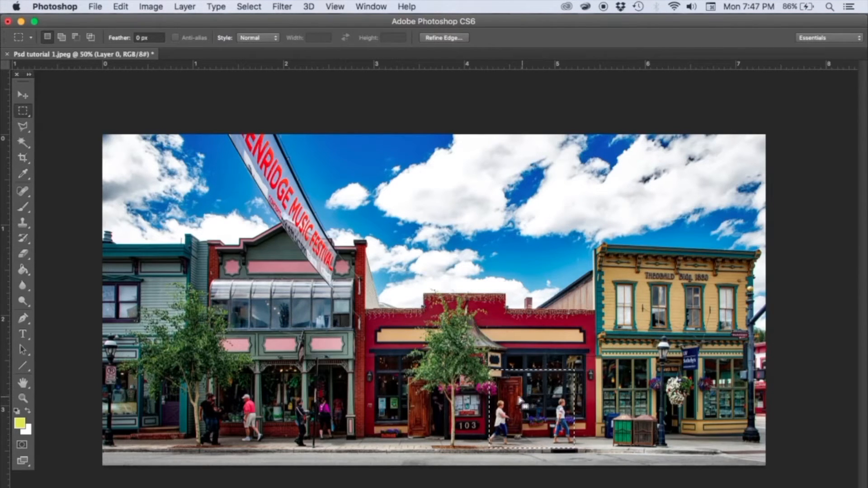
Use the Move tool to shift the selected area with the two women about 0.9 inch to the right
left_click(23, 96)
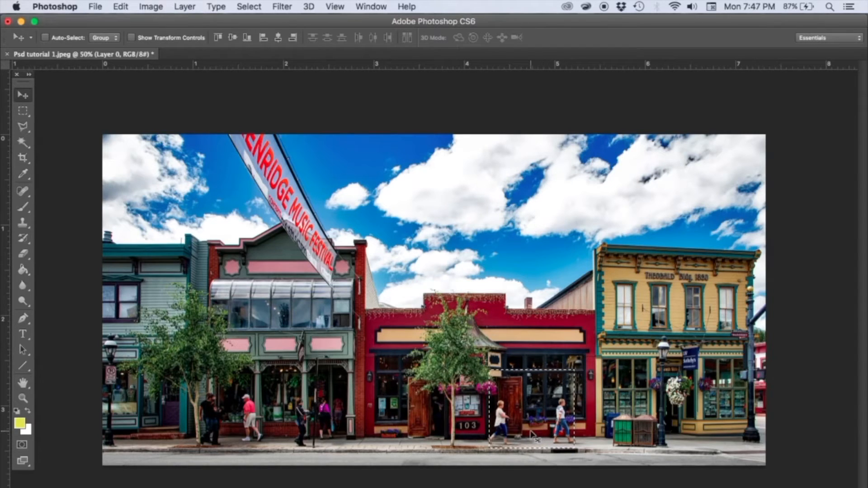
left_click_drag(533, 435, 612, 435)
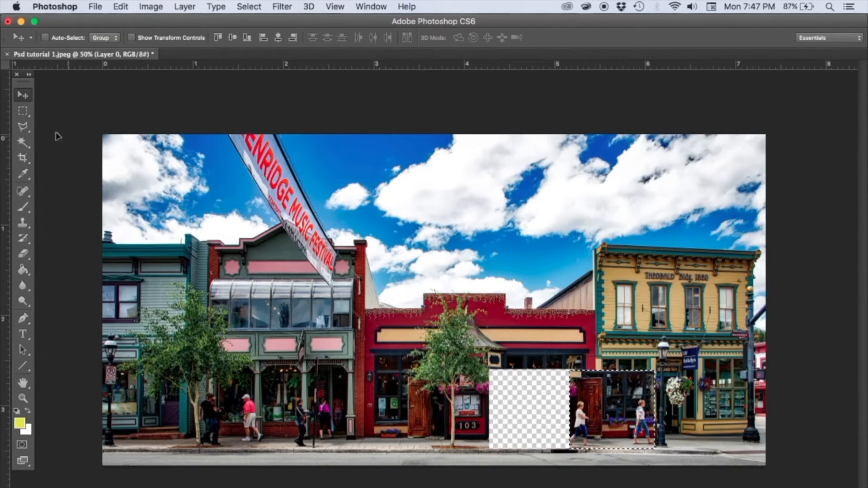
Clear the marquee selection around the shifted area with the two women
left_click(23, 110)
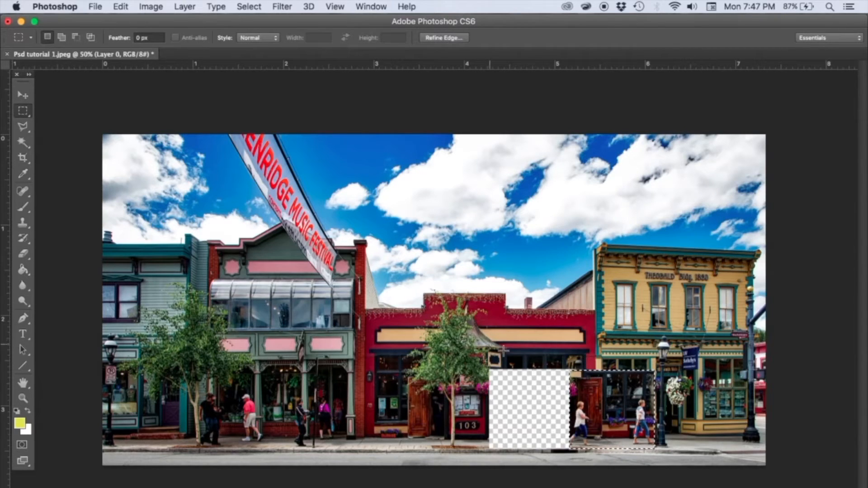
right_click(600, 399)
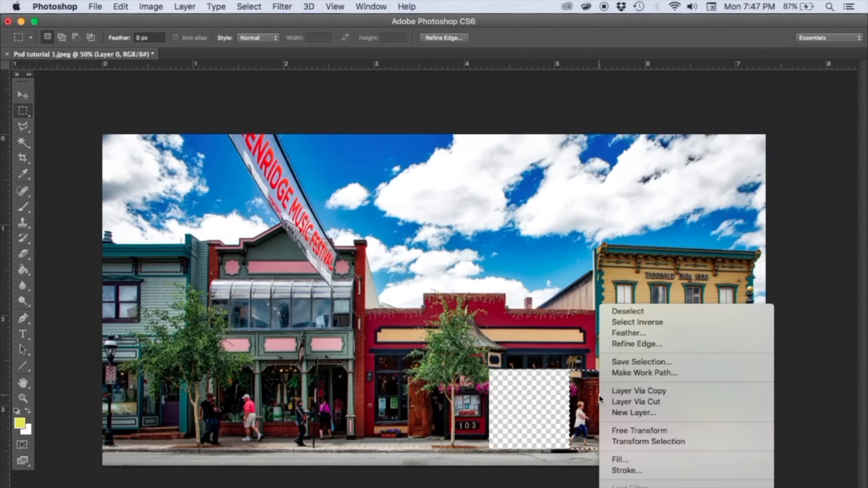
left_click(628, 312)
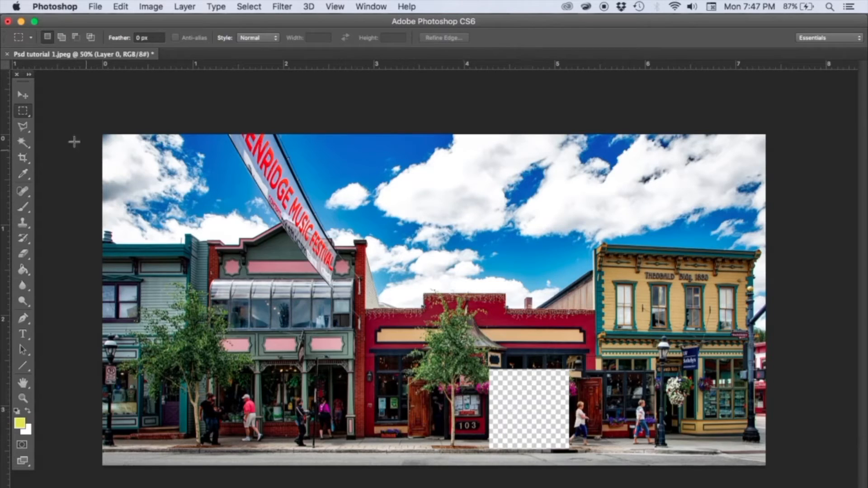
Try the Magic Wand on the green gable, the siding and the blue sky, finishing with the transparent square selected
left_click(23, 144)
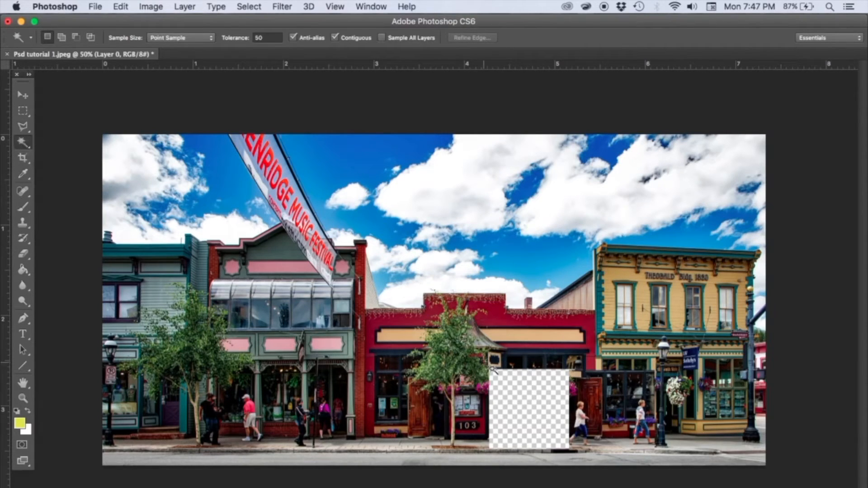
left_click(542, 408)
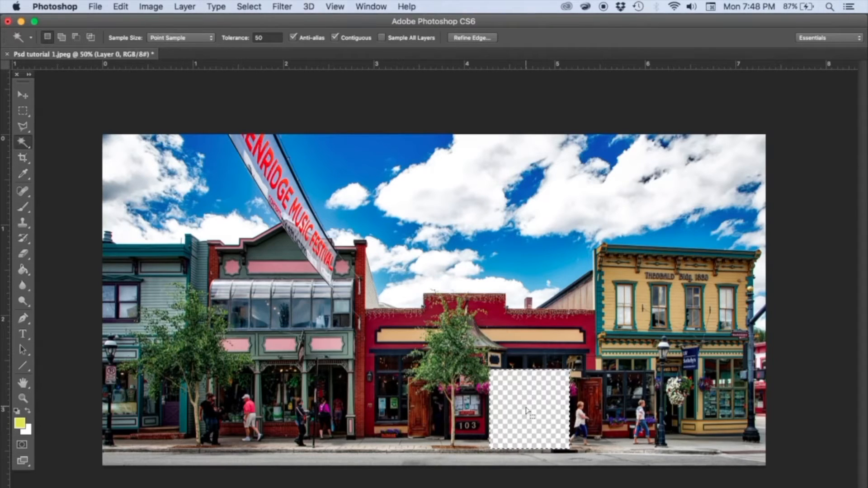
left_click(279, 271)
left_click(279, 250)
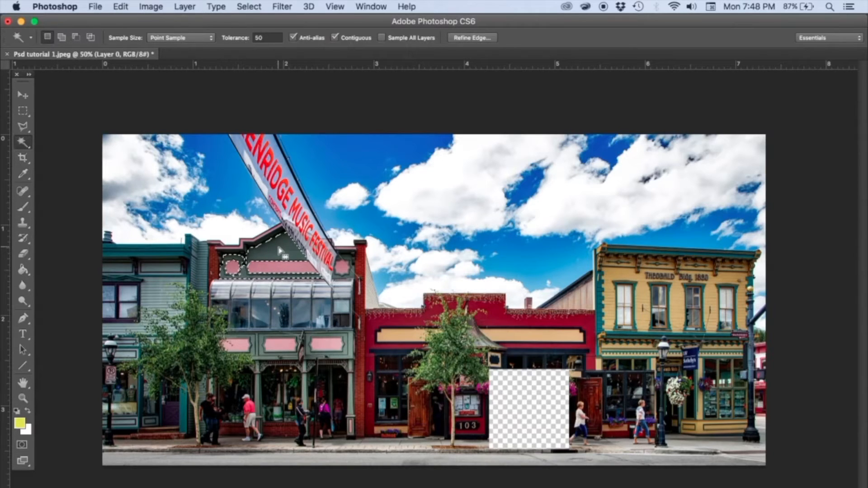
left_click(163, 292)
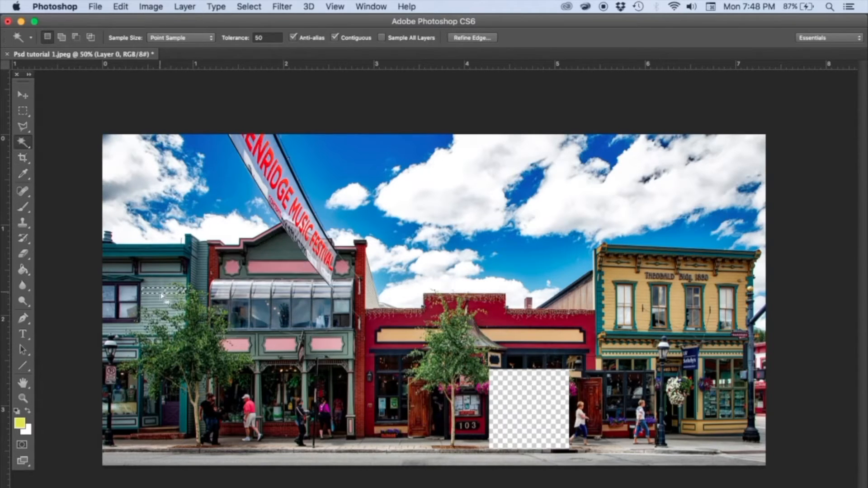
left_click(219, 171)
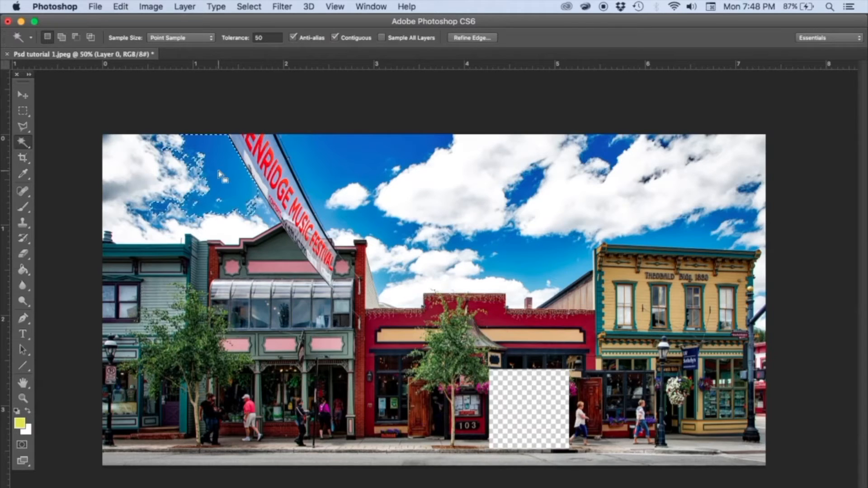
left_click(530, 400)
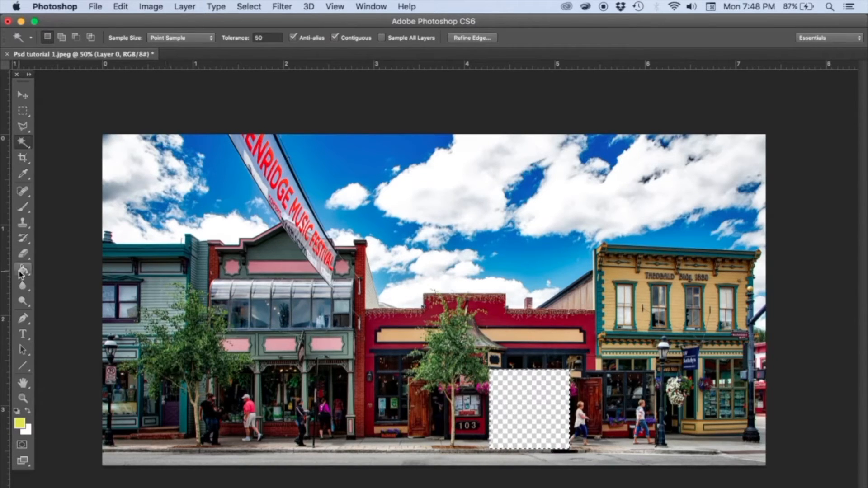
Fill the selected square using the Paint Bucket with a dark red (RGB 140, 17, 38) sampled from the red building
left_click(21, 272)
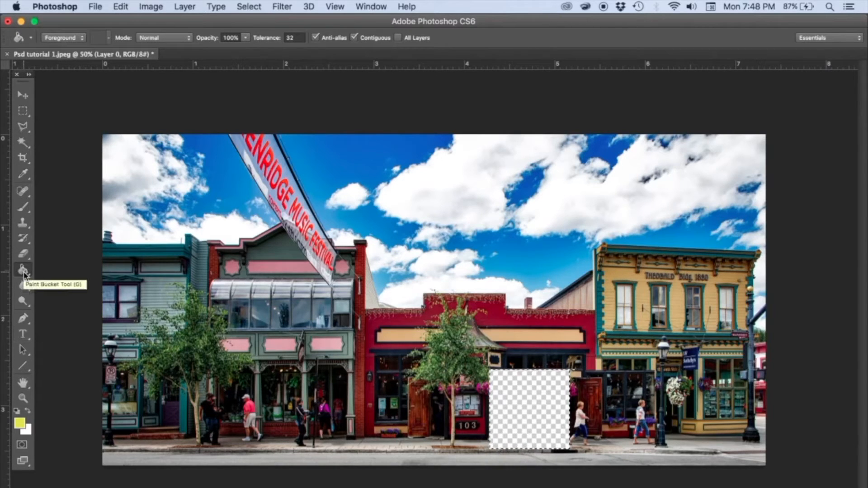
left_click(19, 425)
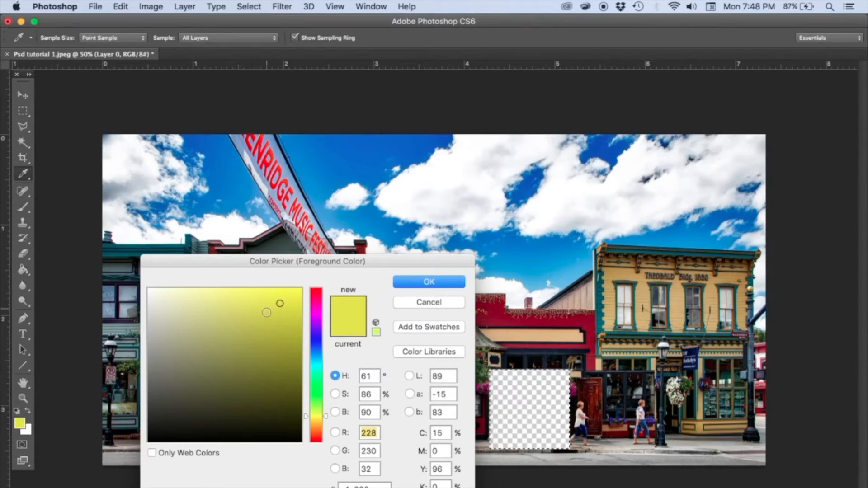
left_click(319, 293)
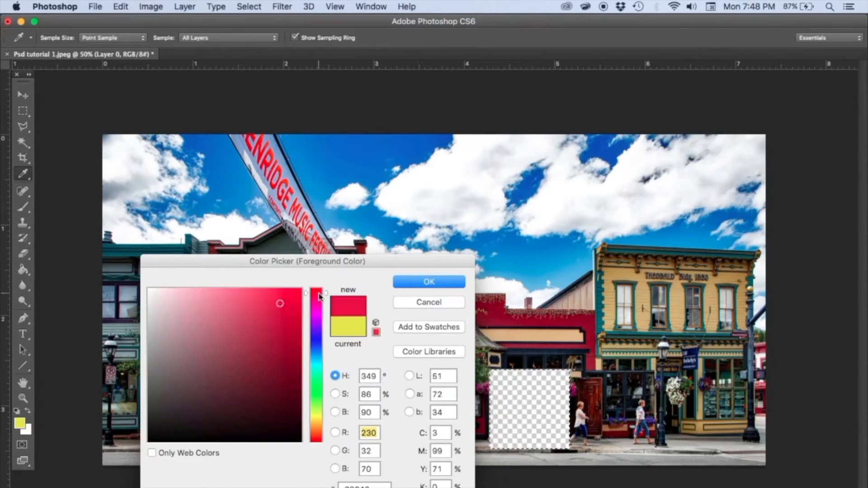
left_click(320, 294)
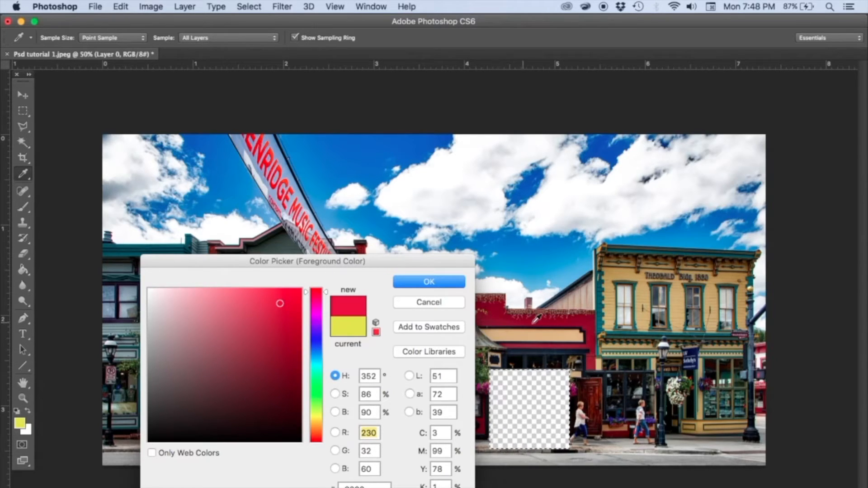
left_click(589, 324)
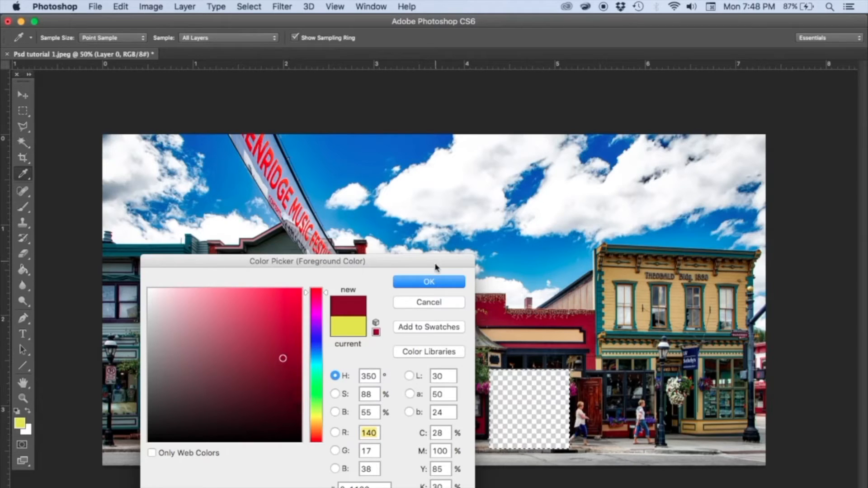
left_click(429, 282)
key("g")
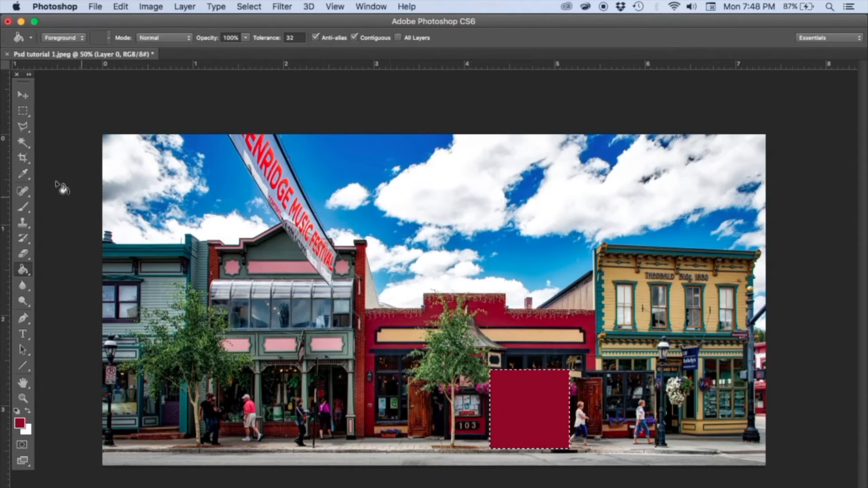
Use the Move tool to nudge the filled red square by about 0.007 inch, with Layer 0 as the target layer
left_click(20, 96)
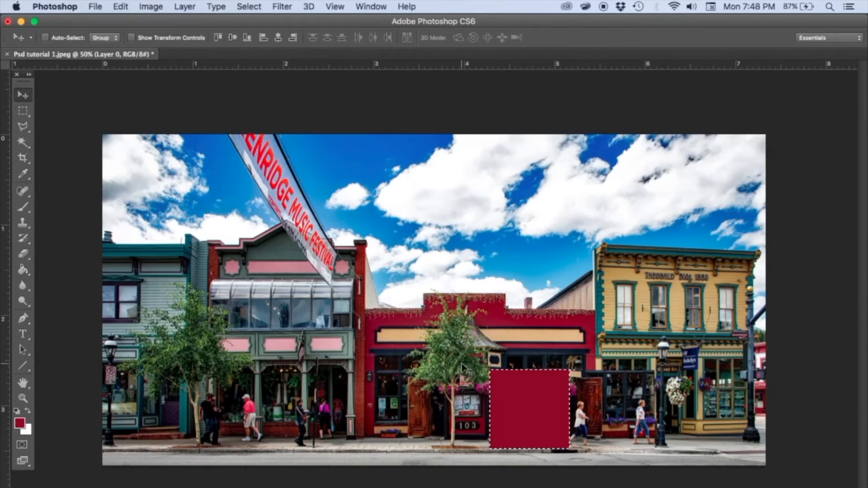
mouse_move(527, 398)
left_mouse_down()
mouse_move(527, 349)
mouse_move(615, 325)
mouse_move(550, 204)
mouse_move(526, 201)
mouse_move(389, 312)
mouse_move(357, 375)
mouse_move(521, 399)
left_mouse_up()
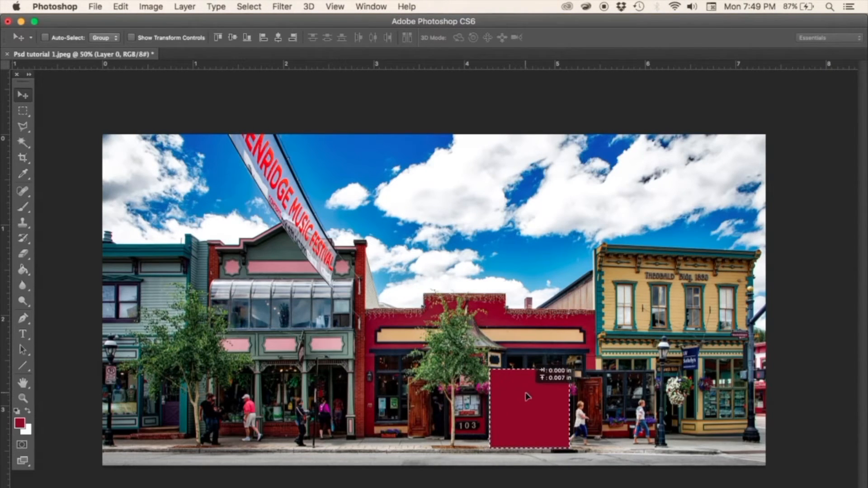
left_click_drag(527, 397, 527, 397)
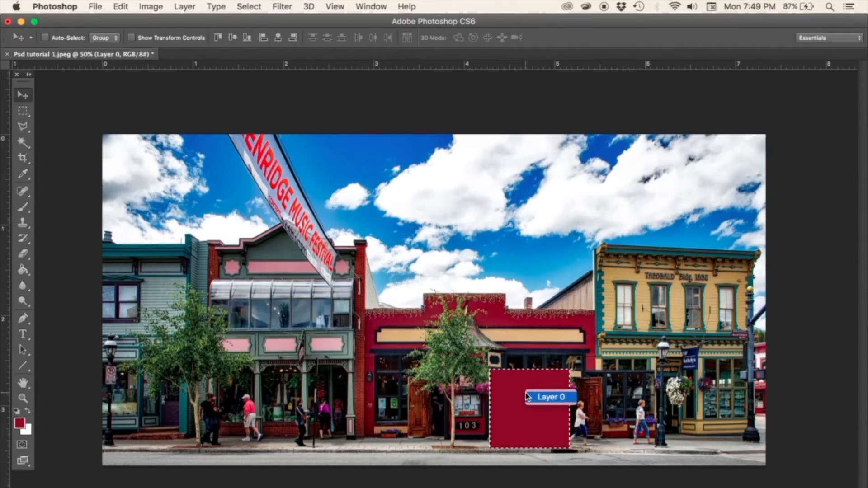
left_click(536, 398)
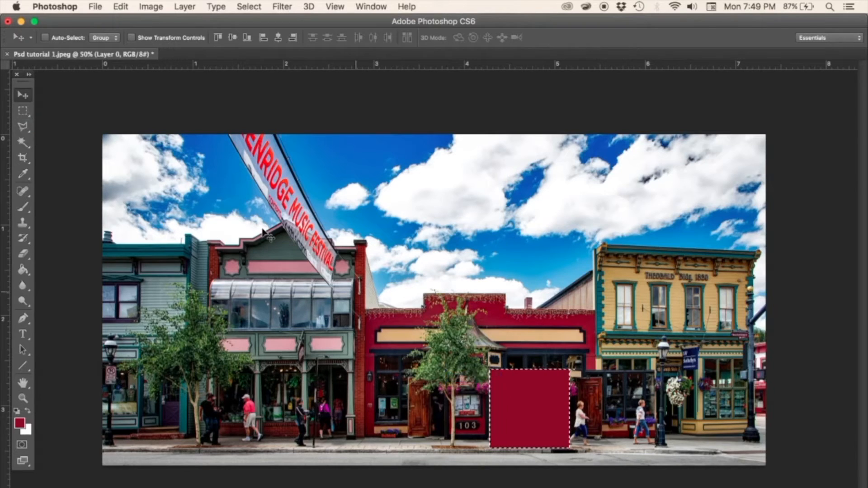
Remove the selection outline from the filled red square with the Rectangular Marquee tool active
left_click(24, 112)
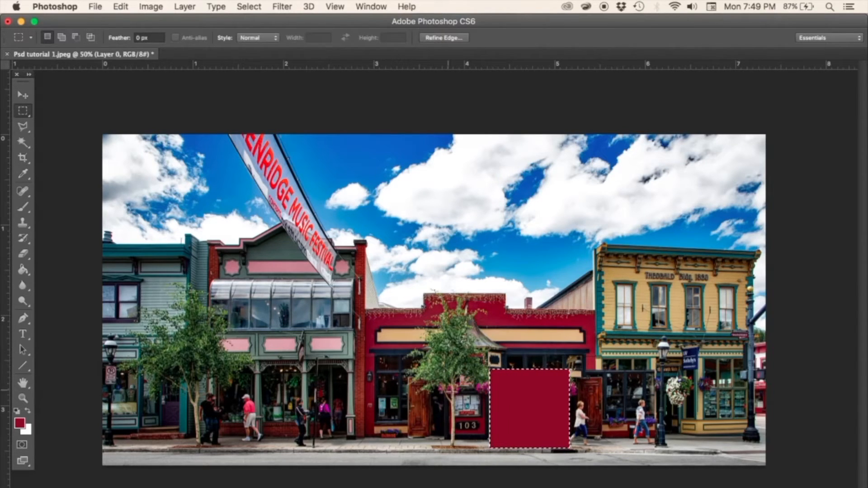
right_click(453, 395)
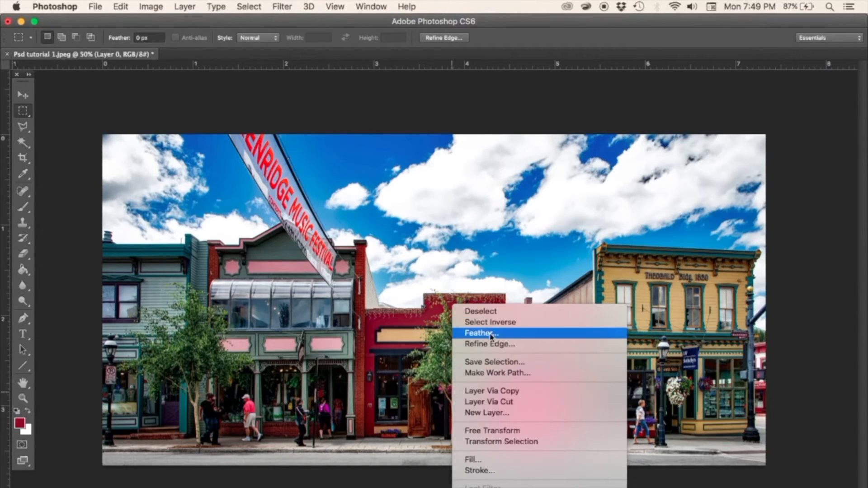
left_click(492, 312)
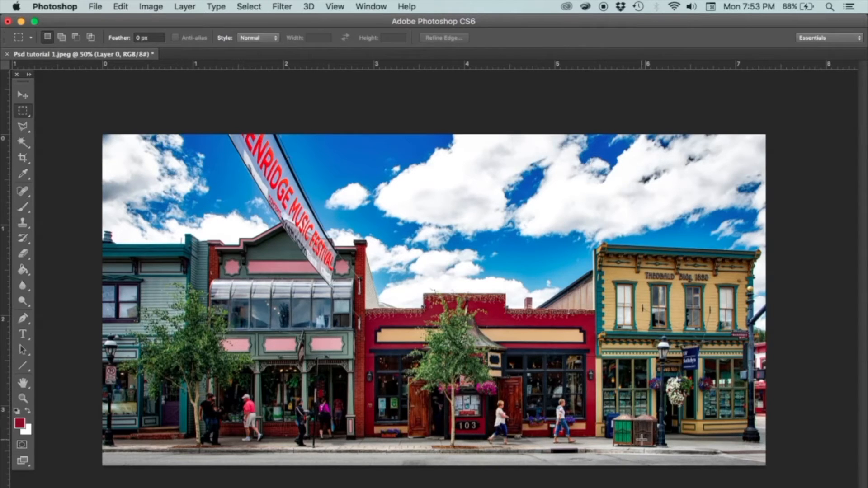
Outline the green and brown trash bins beside the lamp post with the Polygonal Lasso at 100% magnification
left_click(23, 127)
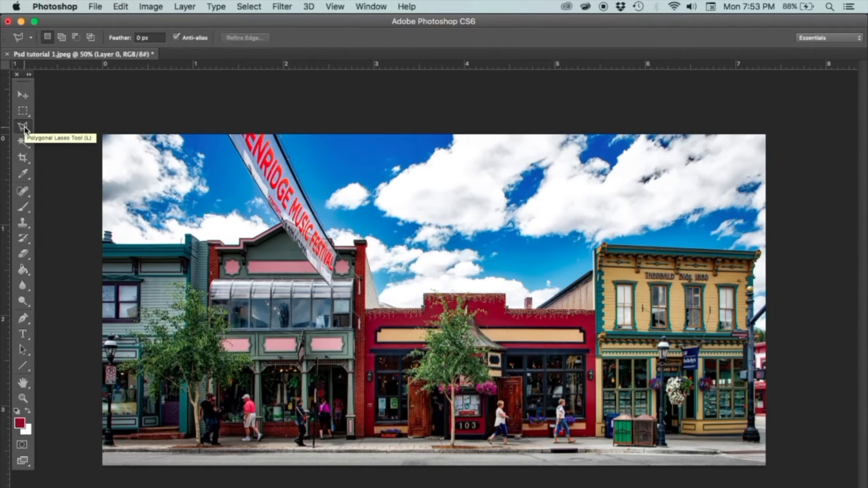
left_click(24, 128)
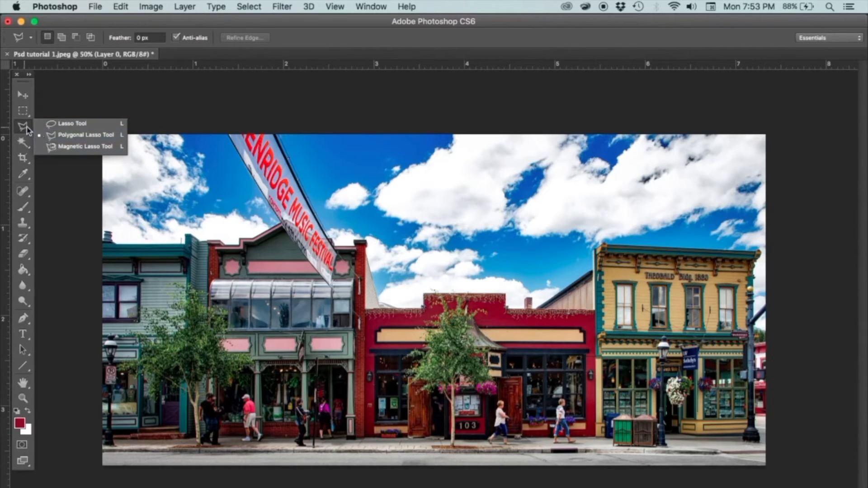
left_click(61, 137)
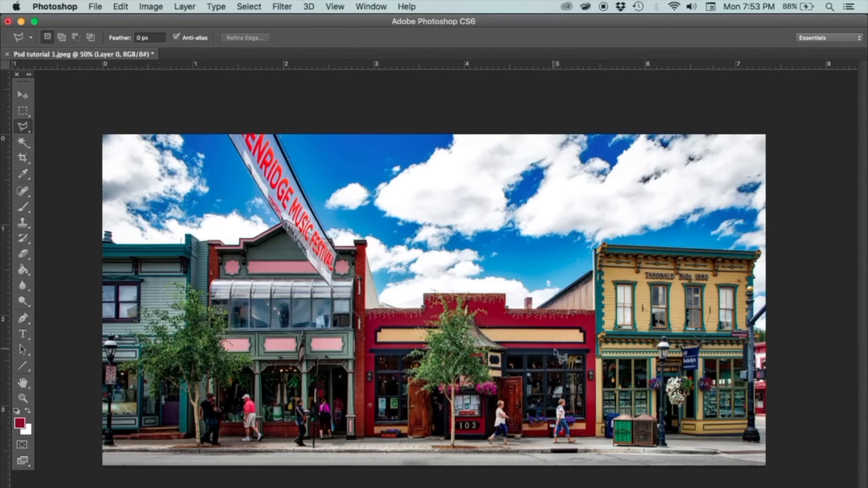
key("super+equal")
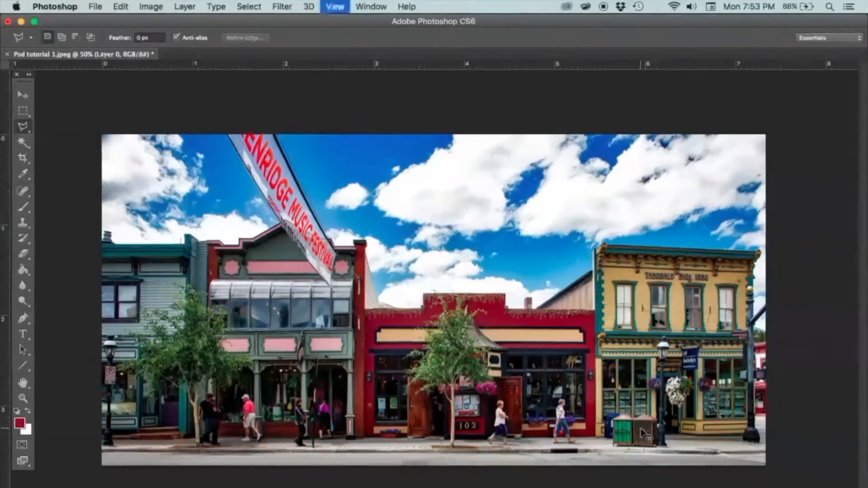
key("super+equal")
scroll(645, 434, "down", 5)
scroll(644, 434, "right", 5)
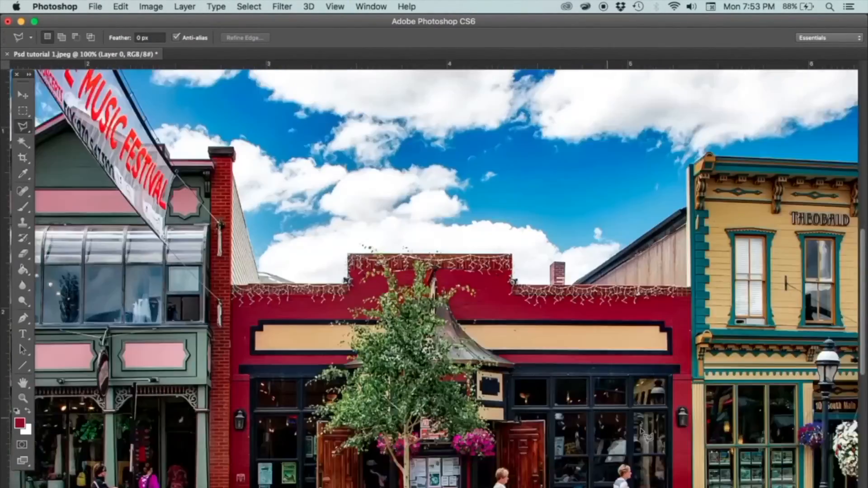
scroll(644, 434, "right", 4)
scroll(644, 434, "up", 1)
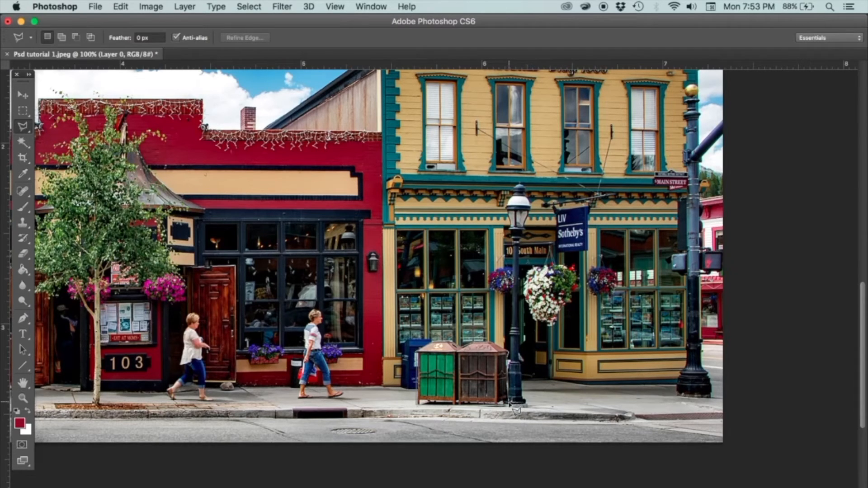
left_click(506, 408)
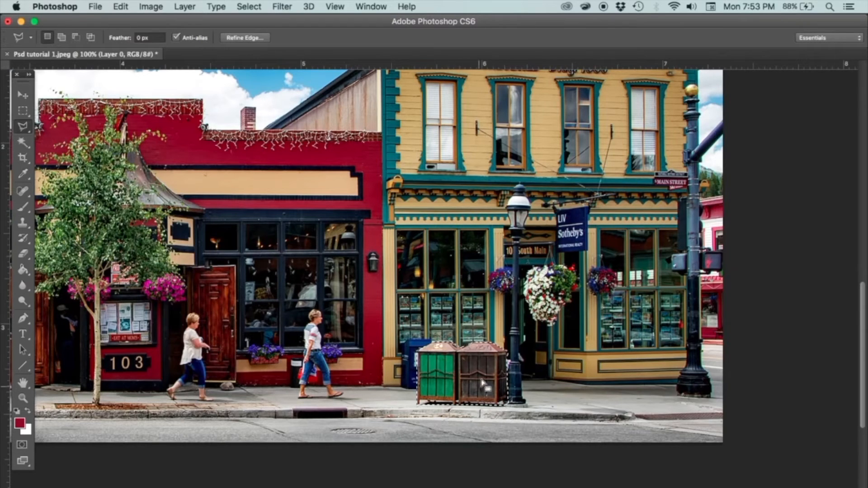
Copy the selected trash bins to the clipboard
left_click(124, 7)
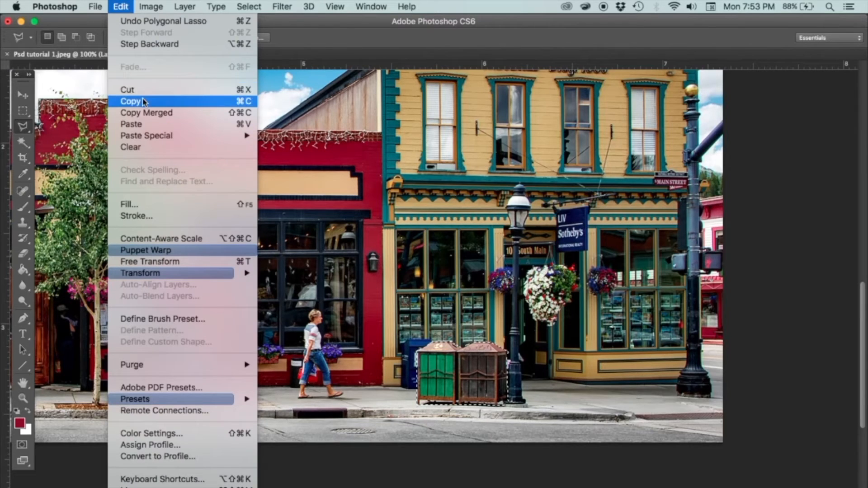
left_click(156, 104)
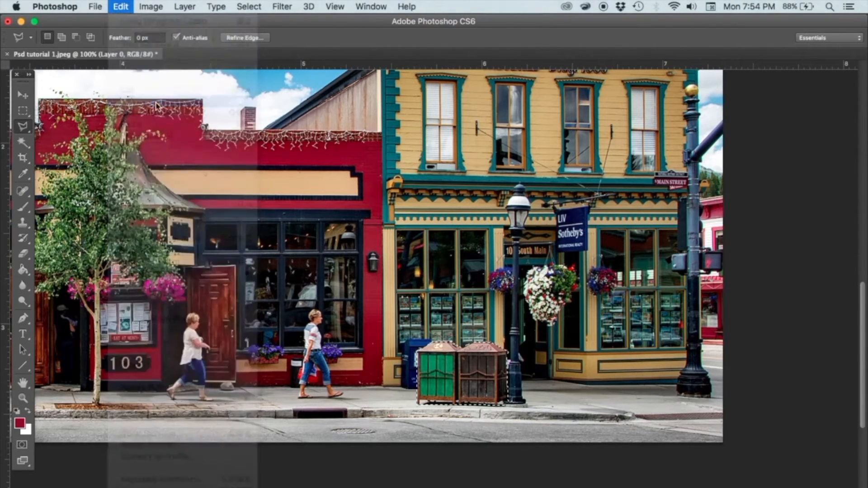
left_click(361, 283)
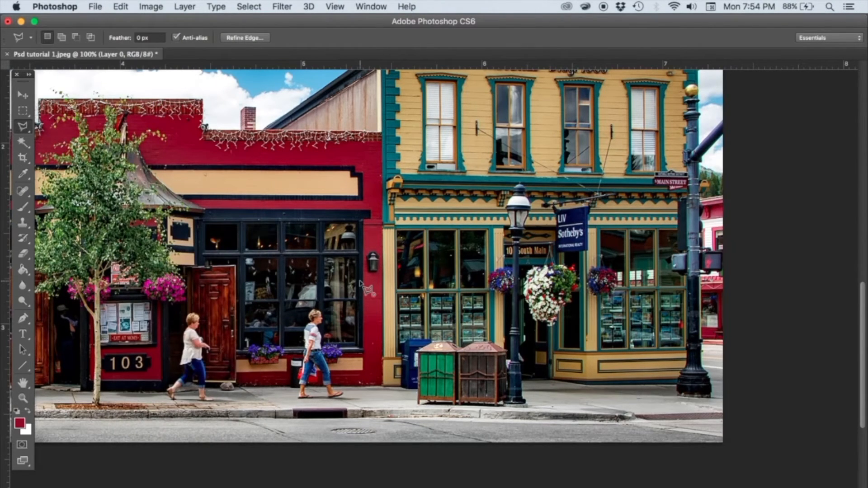
left_click(359, 281)
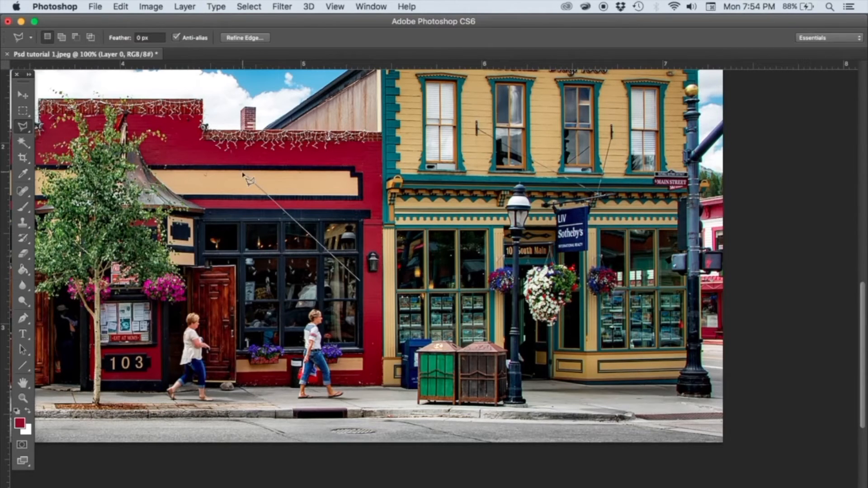
key("Escape")
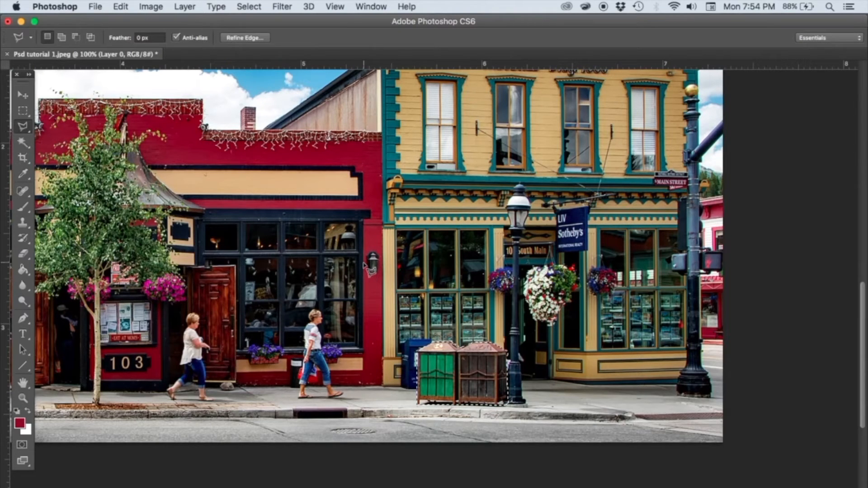
Deselect the trash bins and paste the copied bins as a new layer
right_click(451, 372)
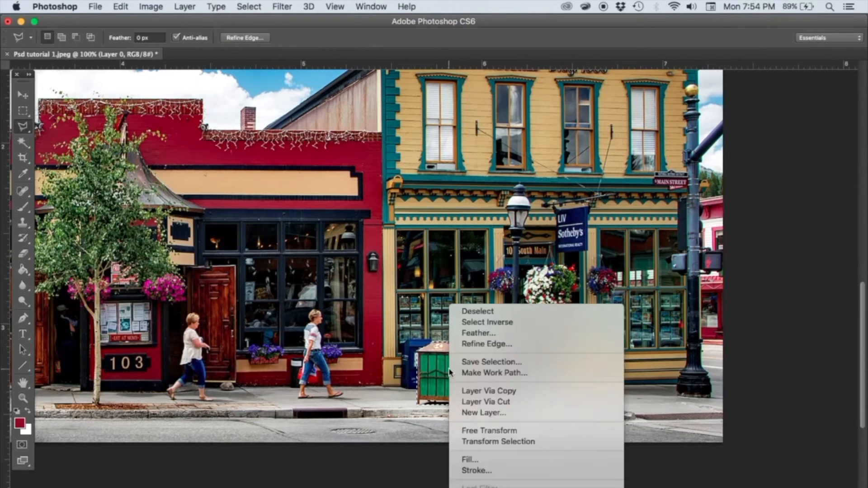
left_click(492, 312)
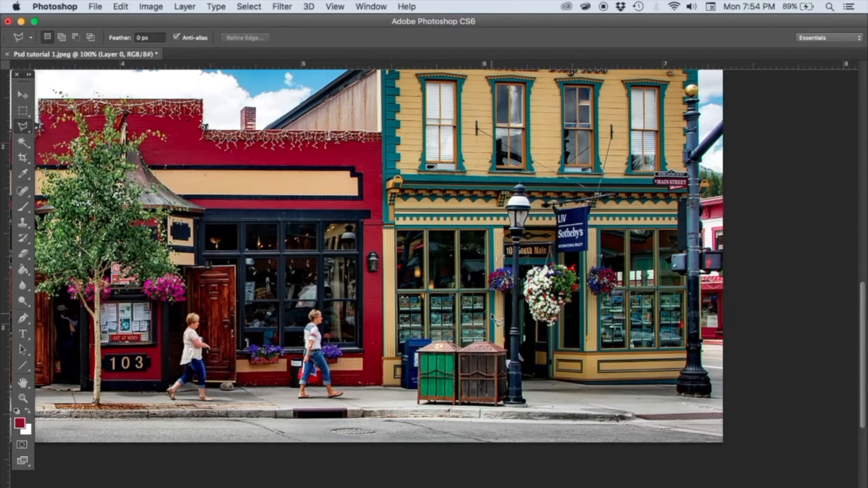
left_click(121, 7)
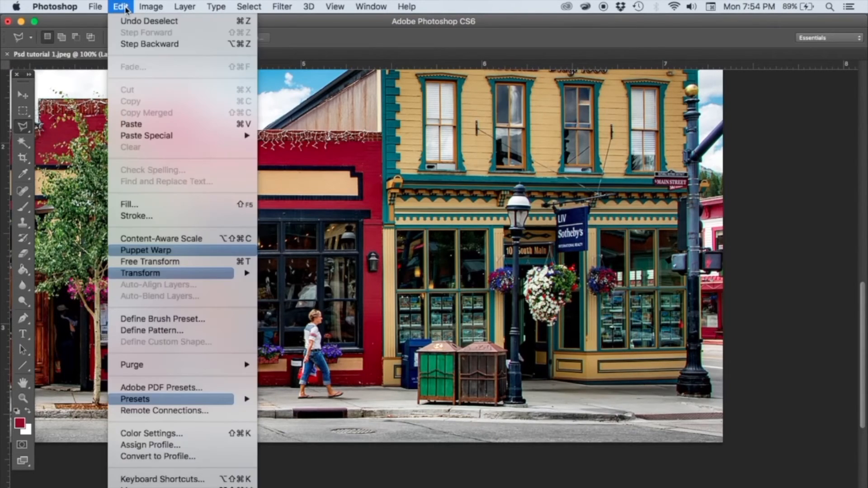
left_click(152, 124)
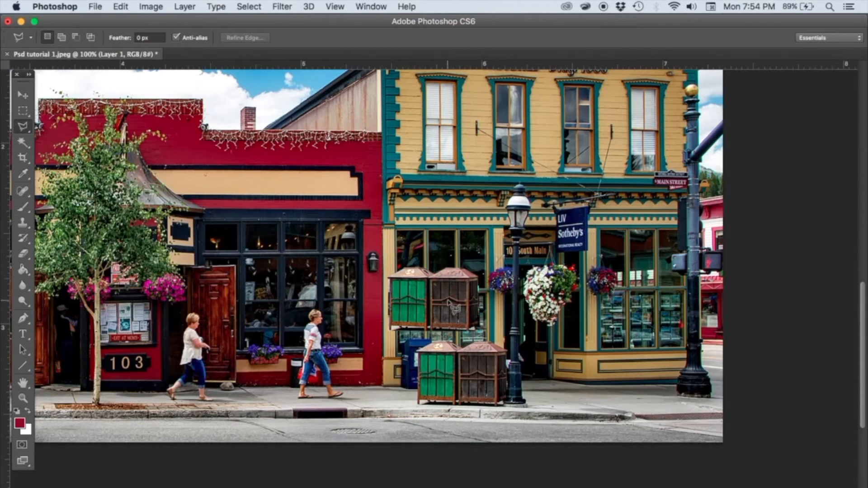
Move the pasted trash bins onto the sidewalk just left of the tree before the red building, viewing at 50% magnification
left_click(22, 95)
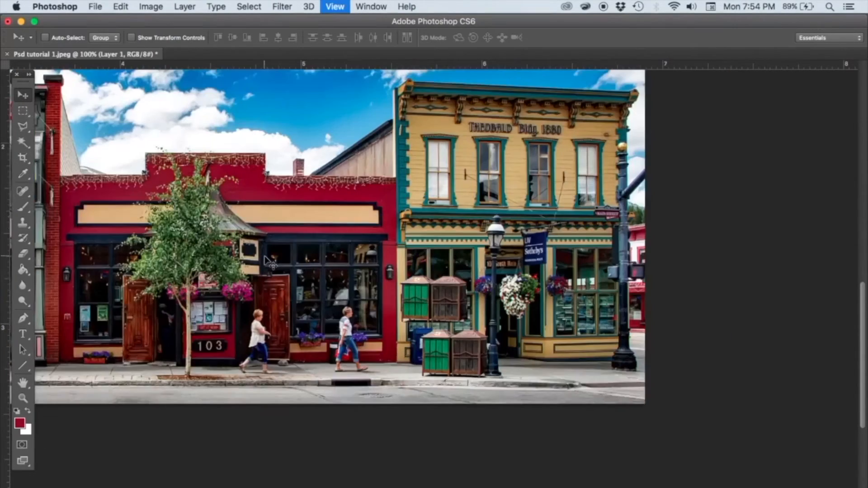
key("super+minus")
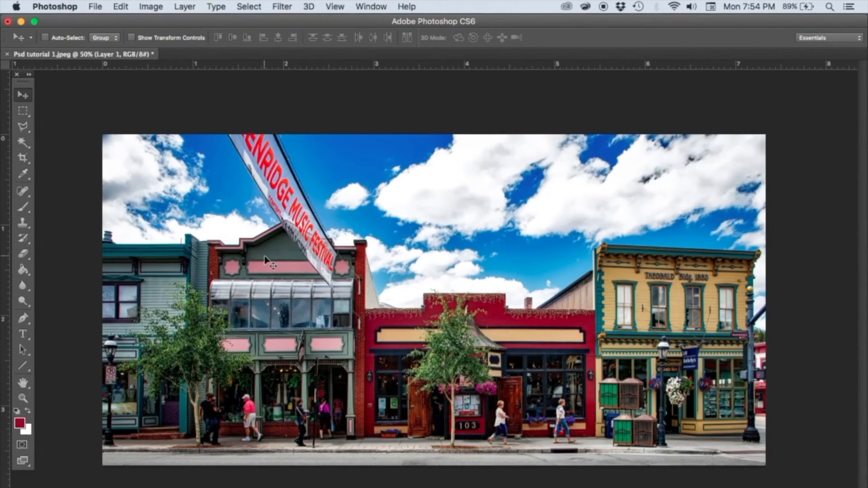
left_click_drag(629, 398, 409, 436)
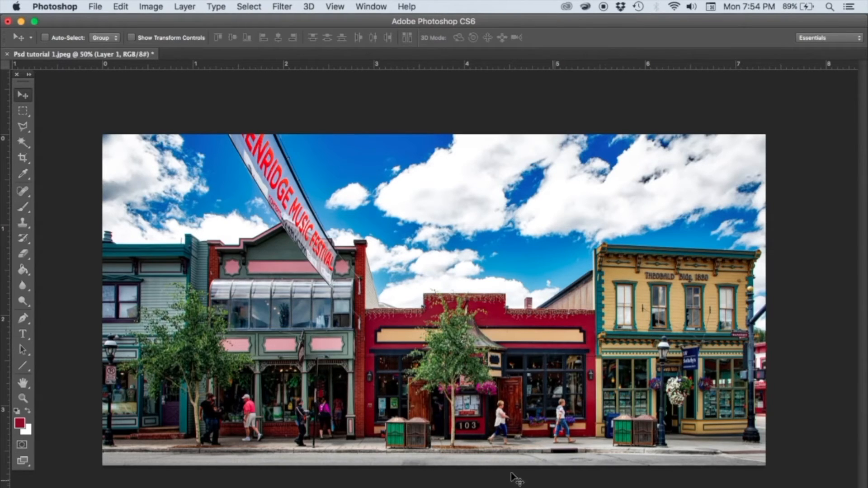
Crop away the left part of the photo with the festival banner, keeping the red and yellow buildings at full height
left_click(24, 160)
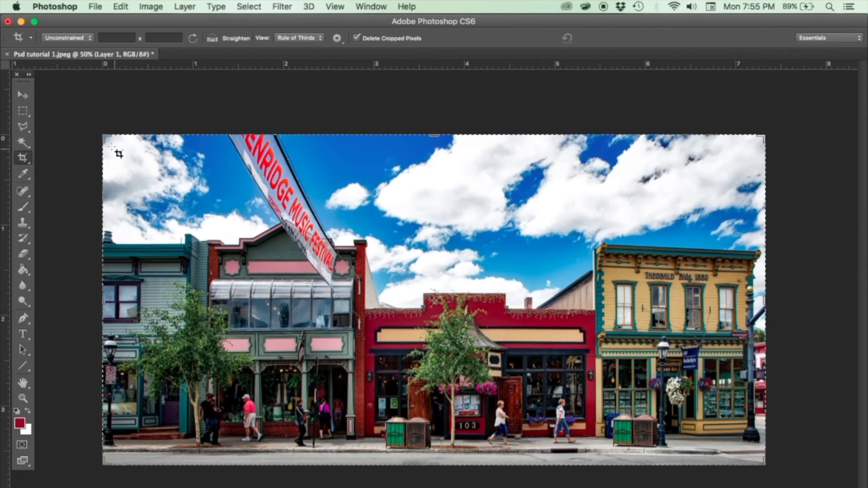
left_click_drag(107, 140, 233, 143)
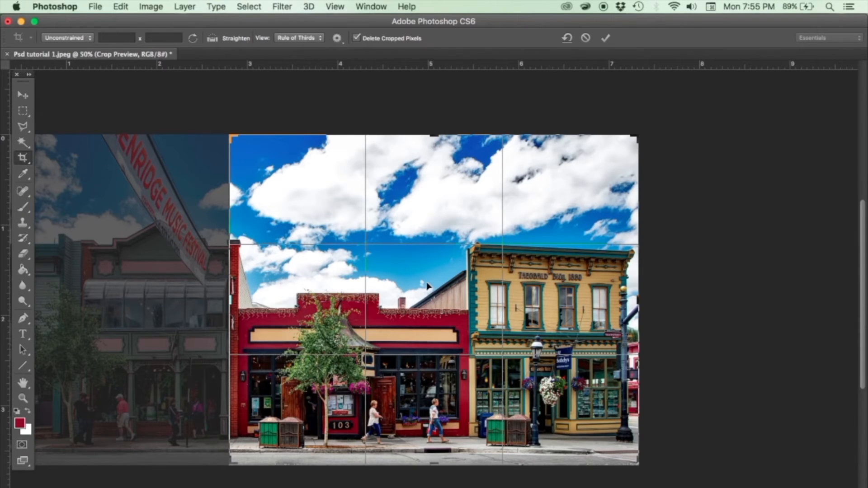
key("Return")
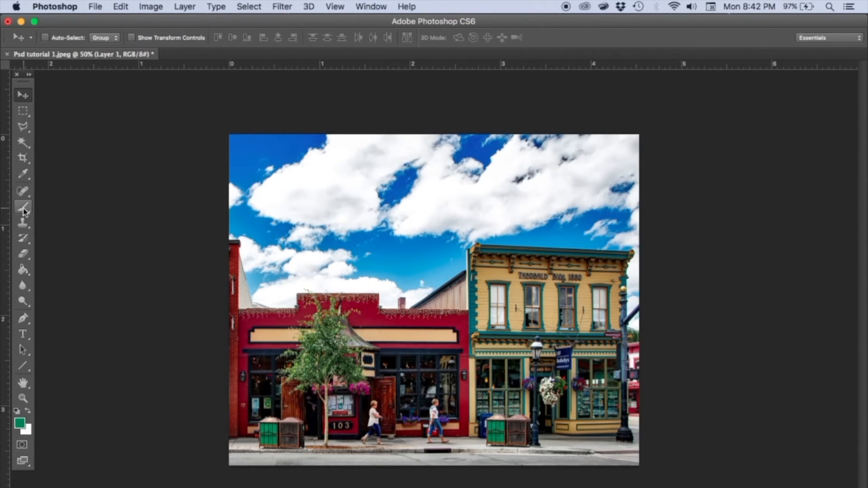
Activate the Brush tool and give it a soft round tip of about 363 px with 0% hardness
left_click(24, 210)
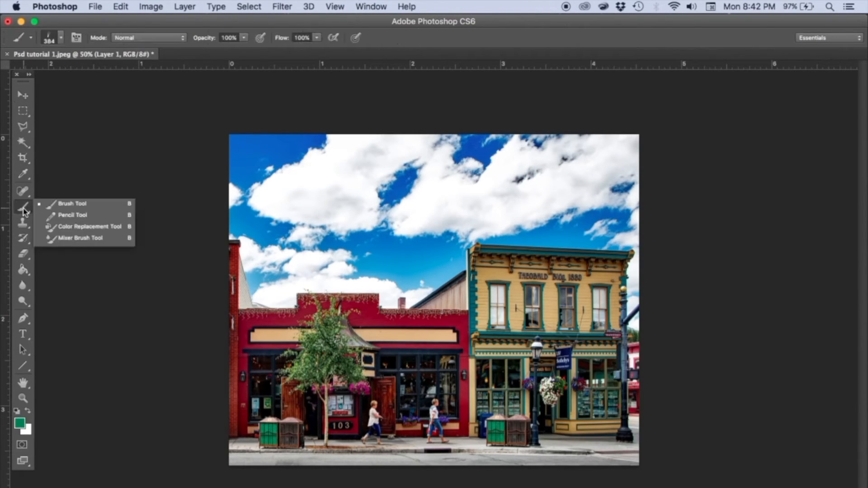
left_click(73, 208)
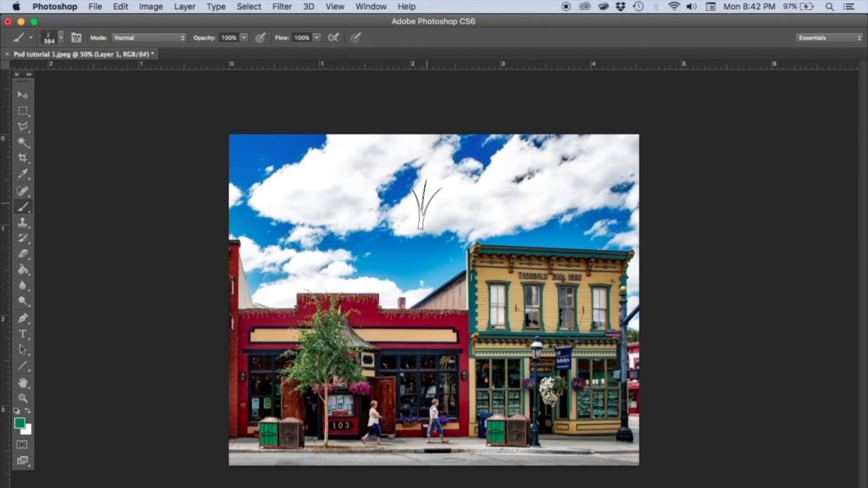
right_click(426, 204)
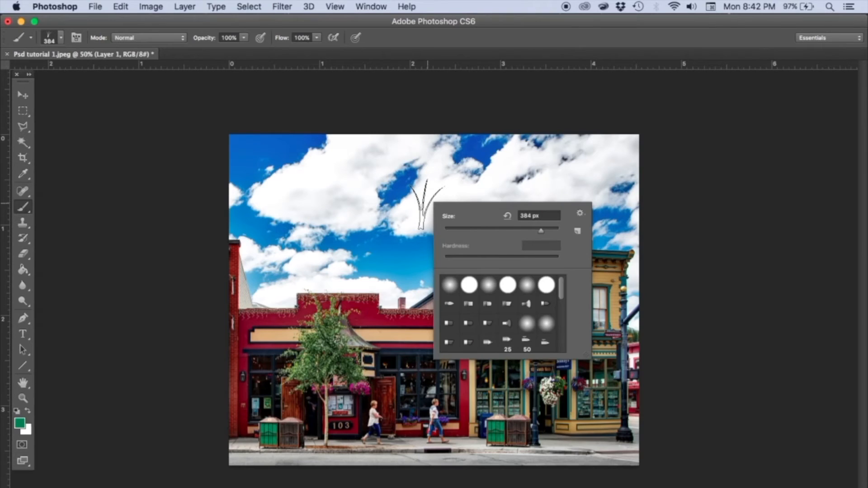
left_click_drag(506, 233, 498, 233)
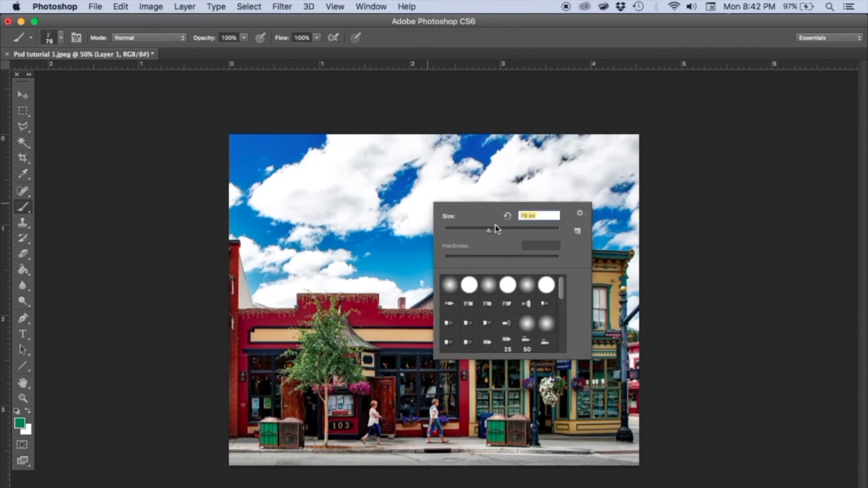
left_click_drag(502, 232, 534, 231)
left_click_drag(539, 232, 540, 232)
left_click(486, 289)
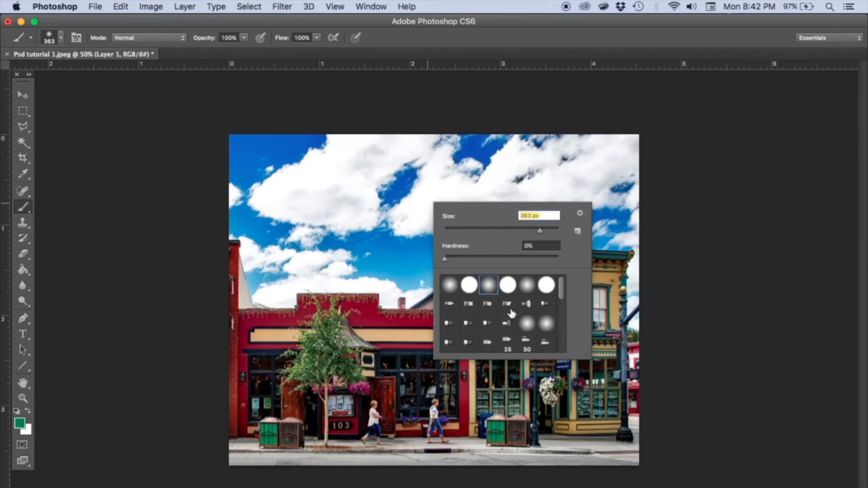
Try the 46 px spatter tip and the textured 60 px tip, enlarging the latter to about 353 px
scroll(511, 313, "down", 5)
left_click(487, 316)
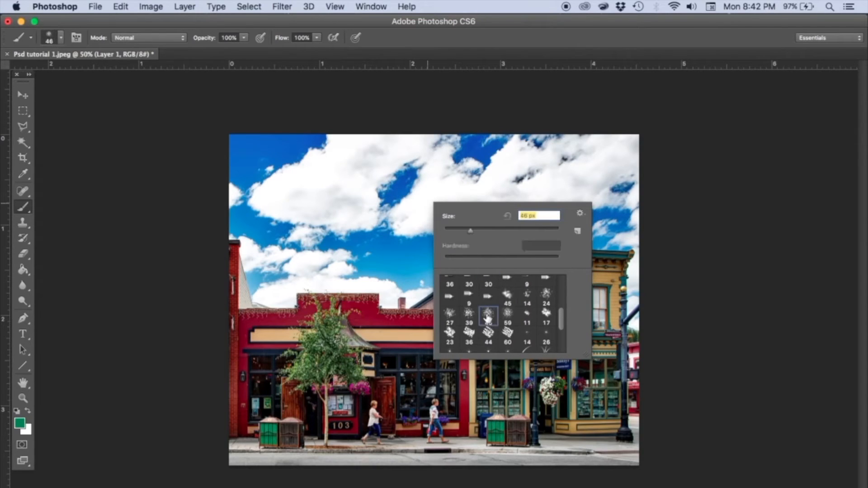
left_click(507, 333)
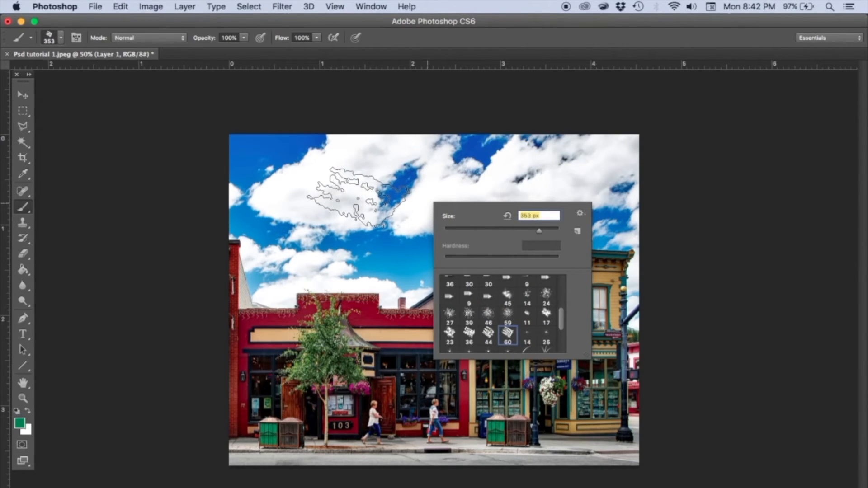
Choose the 134 px grass-shaped brush tip and enlarge it to about 258 px
scroll(511, 327, "up", 5)
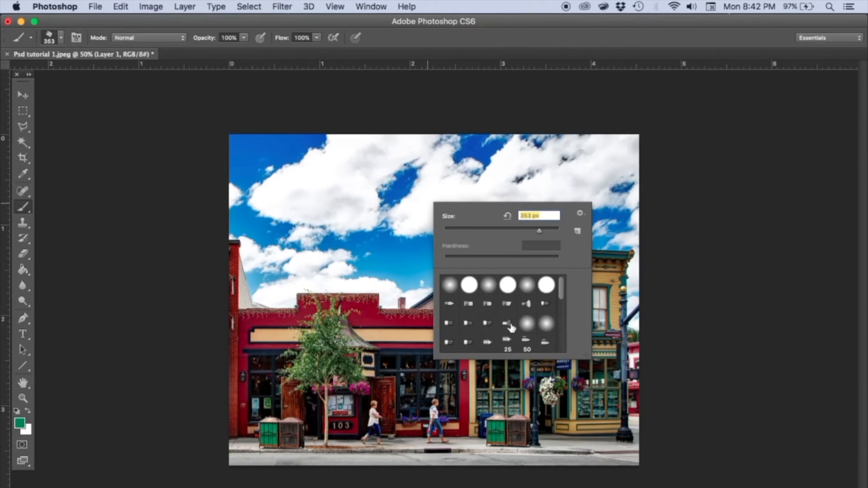
scroll(511, 326, "down", 10)
left_click(547, 285)
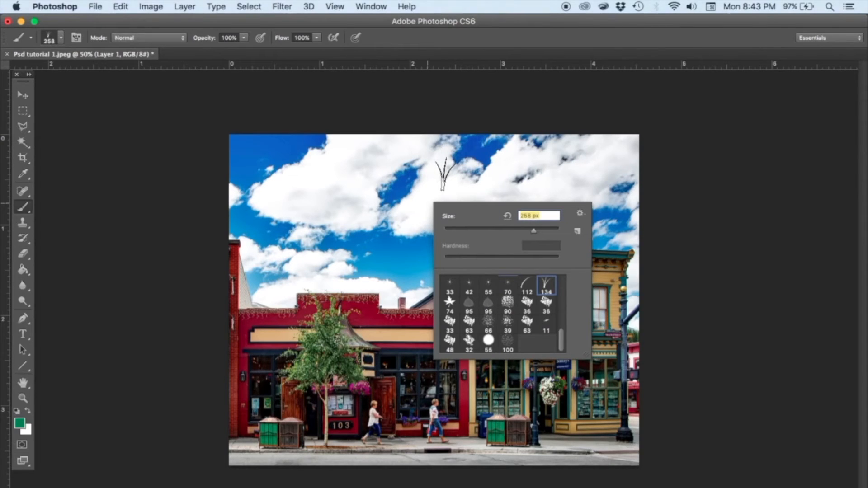
Set the foreground color to green #038857, sampled from the green trash bin beside the lamp post
left_click(21, 425)
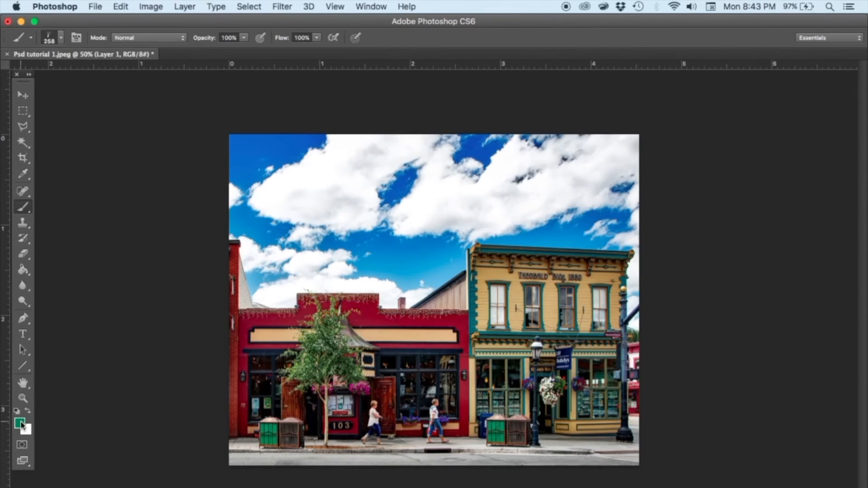
left_click(22, 425)
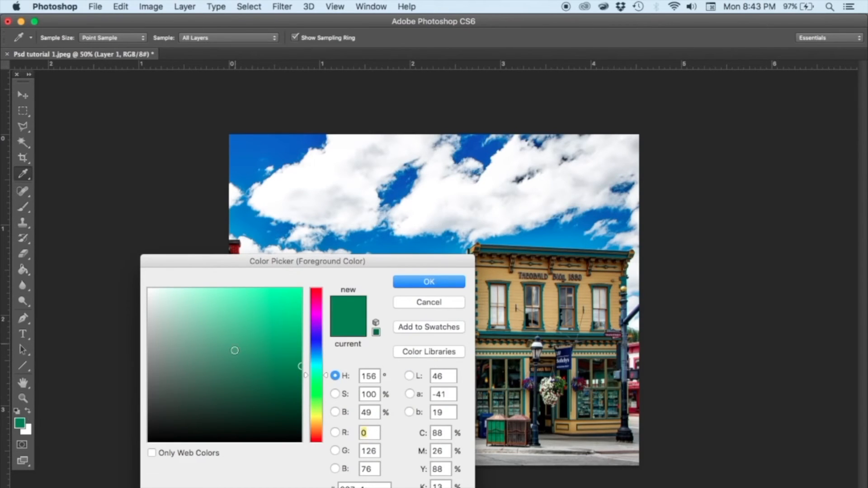
left_click_drag(319, 370, 320, 354)
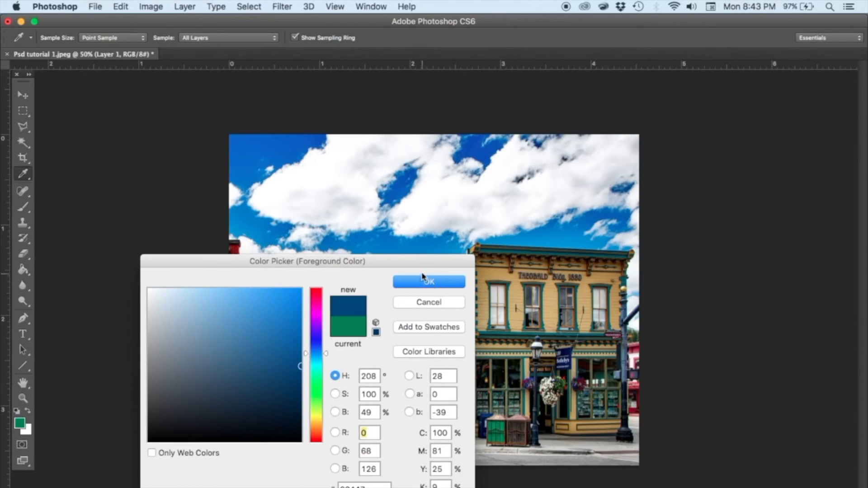
left_click_drag(419, 265, 390, 238)
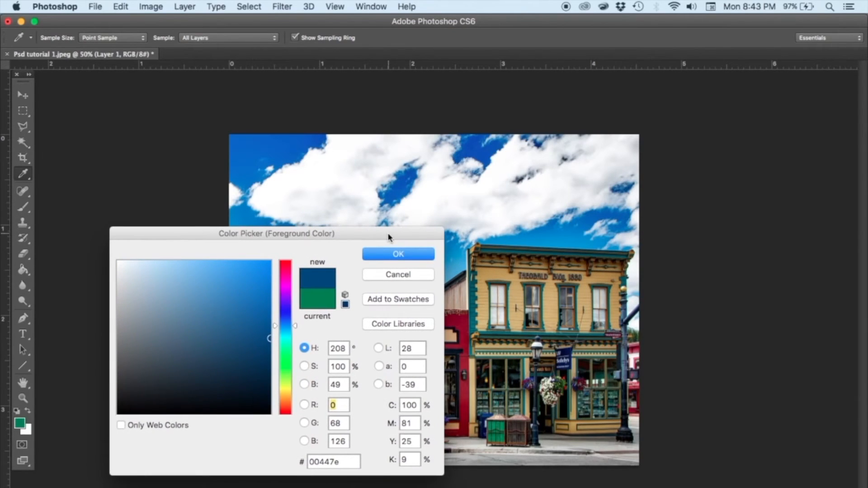
left_click(499, 423)
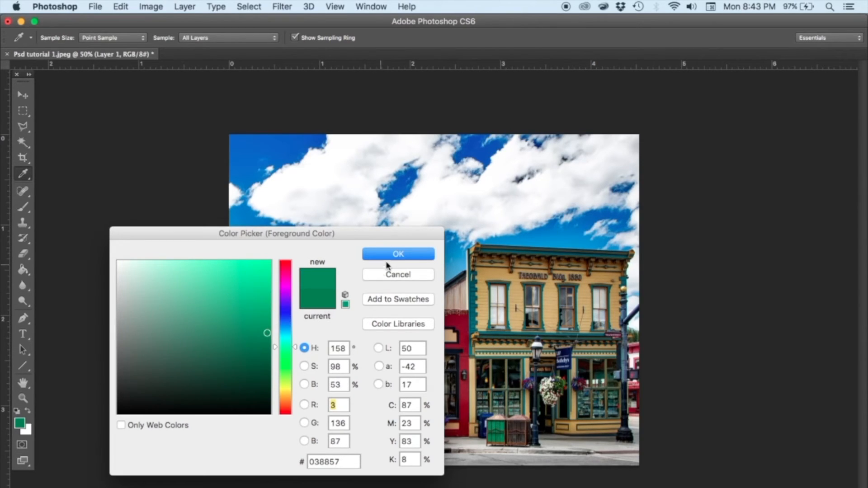
left_click(397, 255)
Paint a strip of grass with the Brush tool along the photo's bottom edge, across its full width
key("b")
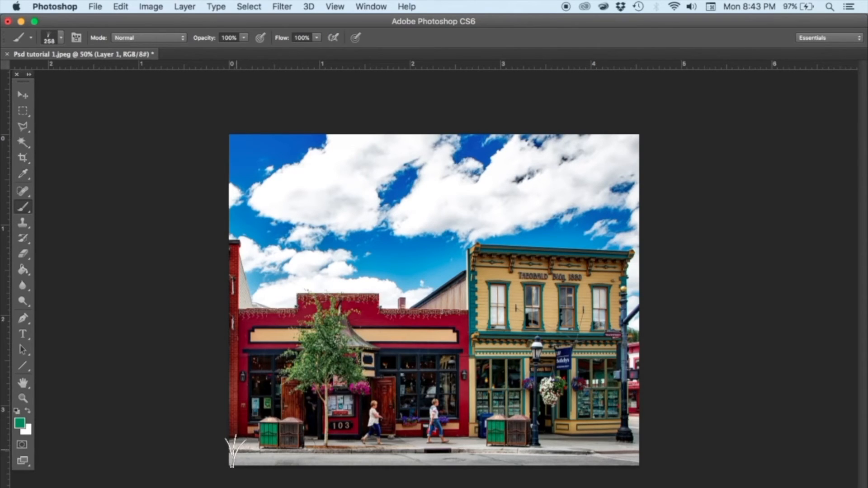
mouse_move(235, 454)
left_mouse_down()
mouse_move(379, 469)
mouse_move(450, 463)
mouse_move(450, 450)
mouse_move(646, 447)
left_mouse_up()
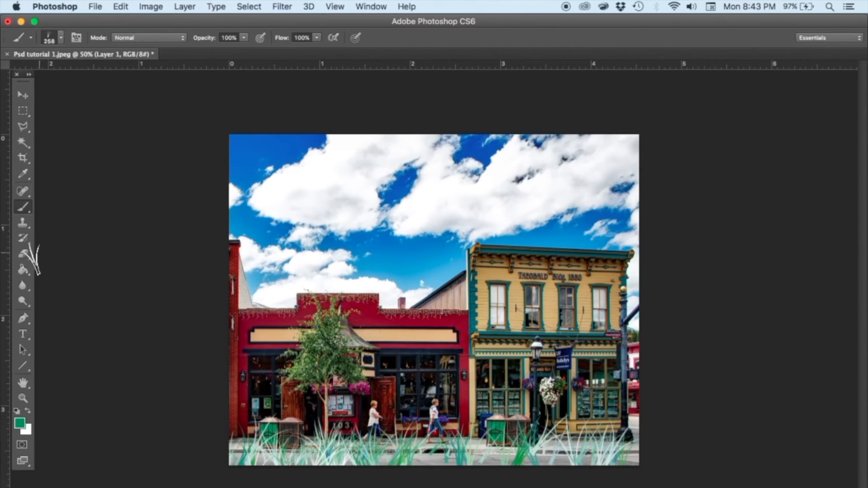
Erase the painted grass from the right edge to just past the tree with a hard round 300 px Eraser
left_click(23, 254)
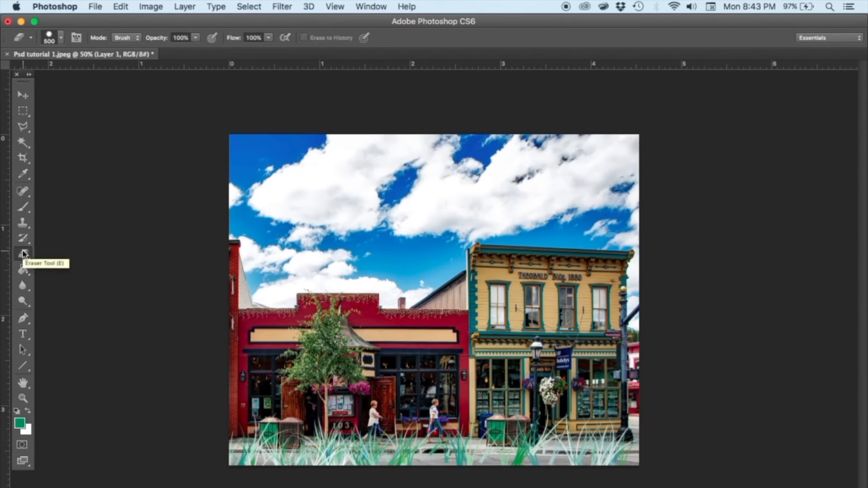
right_click(410, 279)
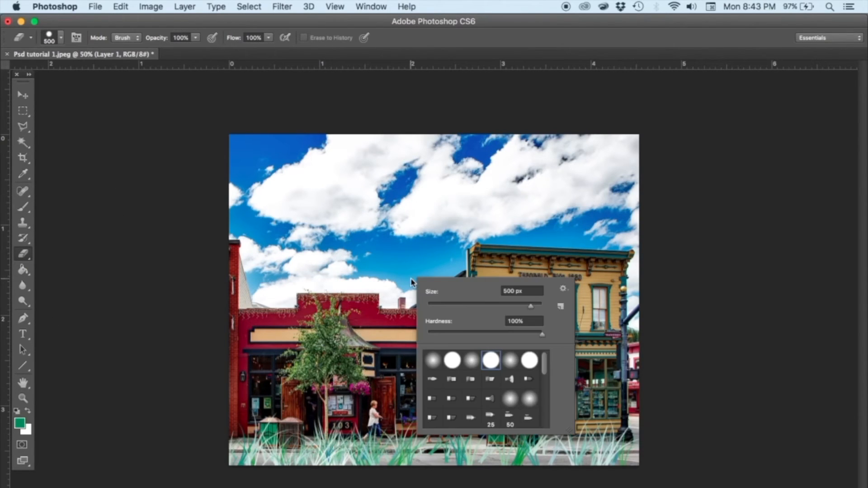
left_click(474, 407)
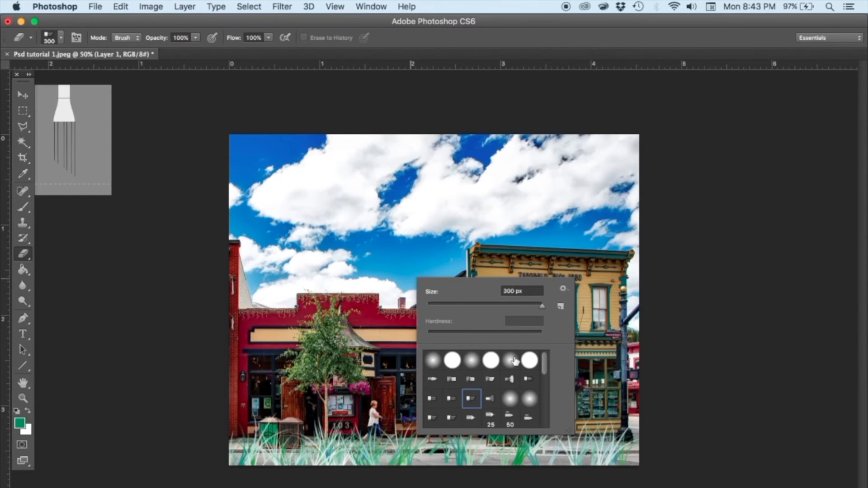
left_click(490, 361)
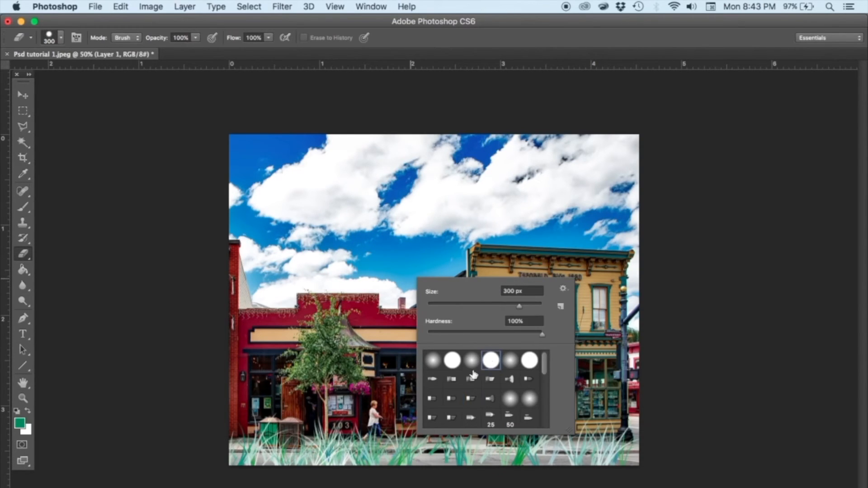
left_click(617, 430)
mouse_move(615, 432)
left_mouse_down()
mouse_move(538, 448)
mouse_move(358, 450)
left_mouse_up()
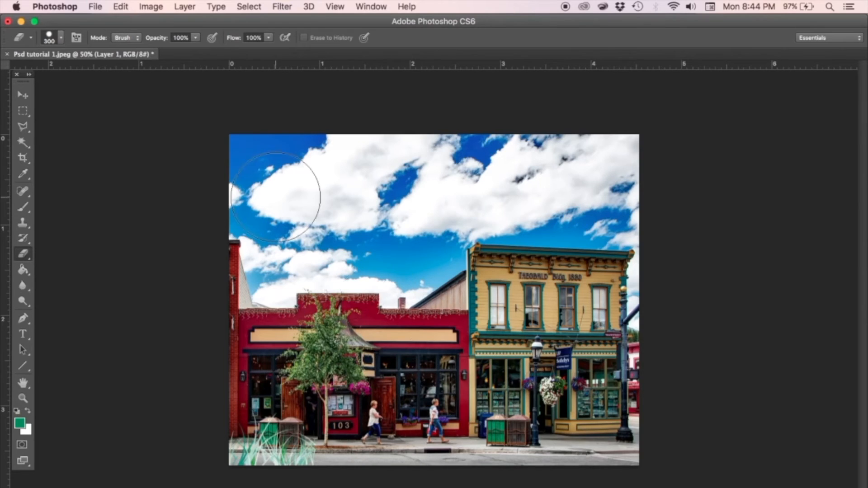
Set the Eraser's opacity to 55% and partially erase the copied trash bins and the grass around them
left_click(139, 42)
left_click(136, 37)
left_click(198, 38)
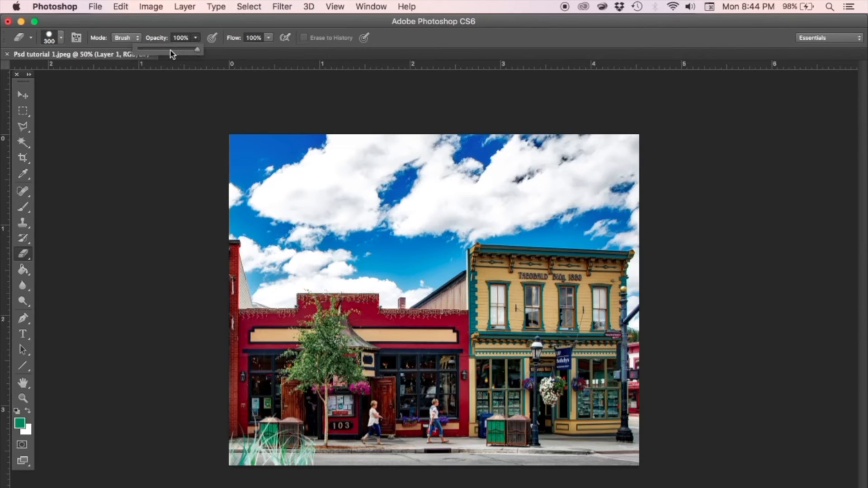
left_click(267, 383)
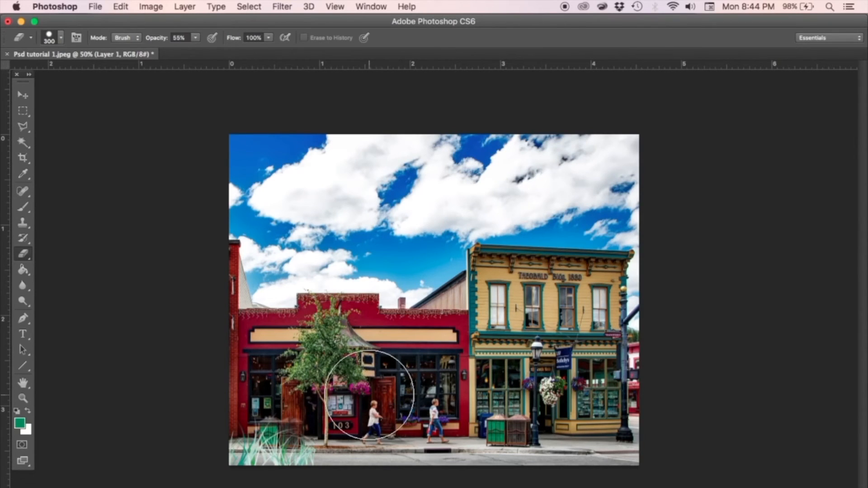
Undo the partial erasing over the copied trash bins and activate the Move tool
key("z")
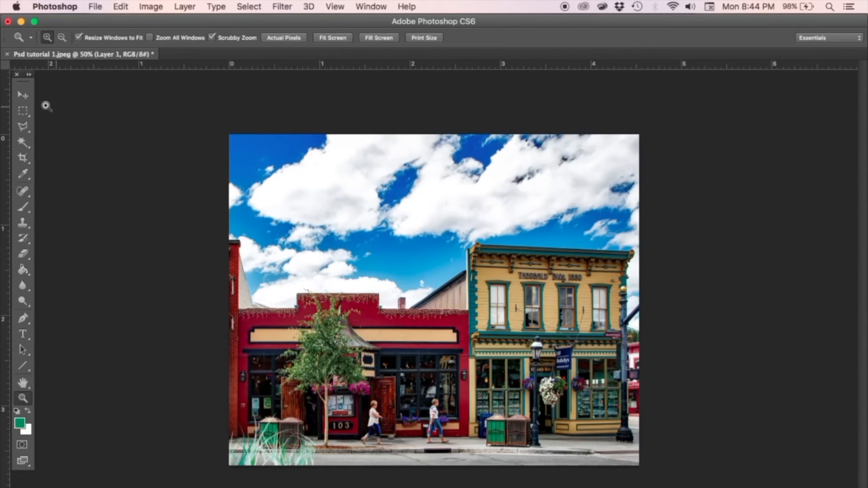
left_click(22, 95)
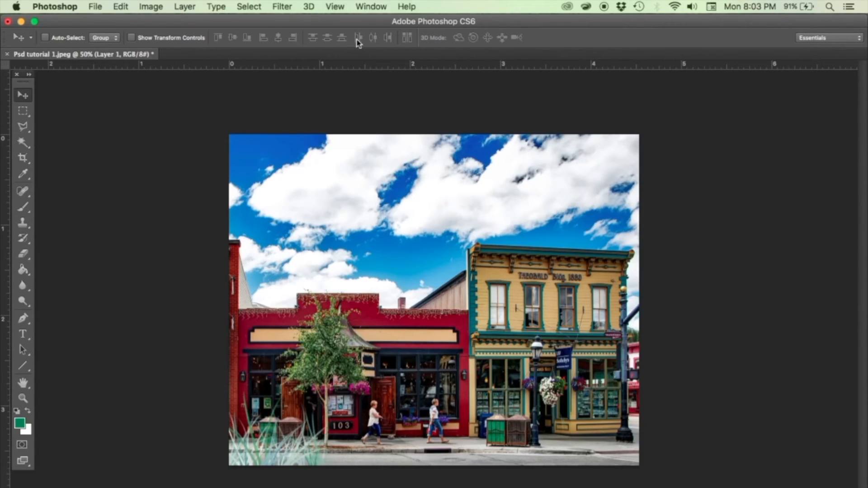
Add a new layer above Layer 1 and draw a wide horizontal text box over the clouds in the upper sky
left_click(365, 7)
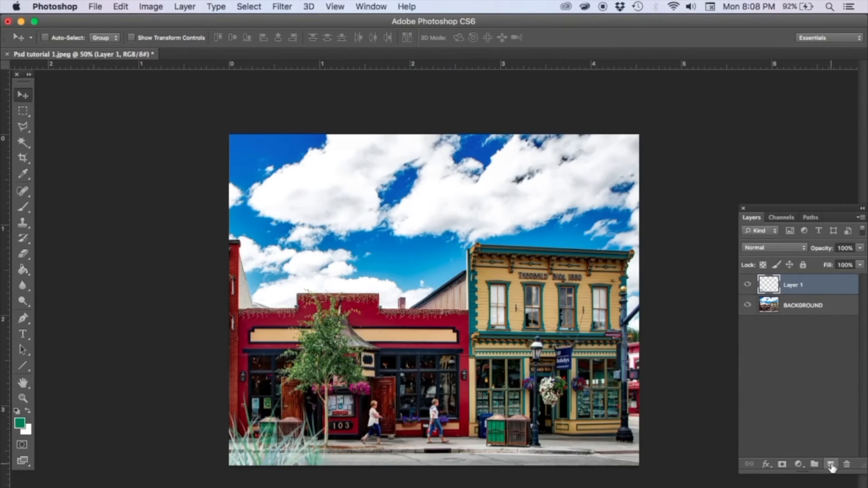
left_click(831, 465)
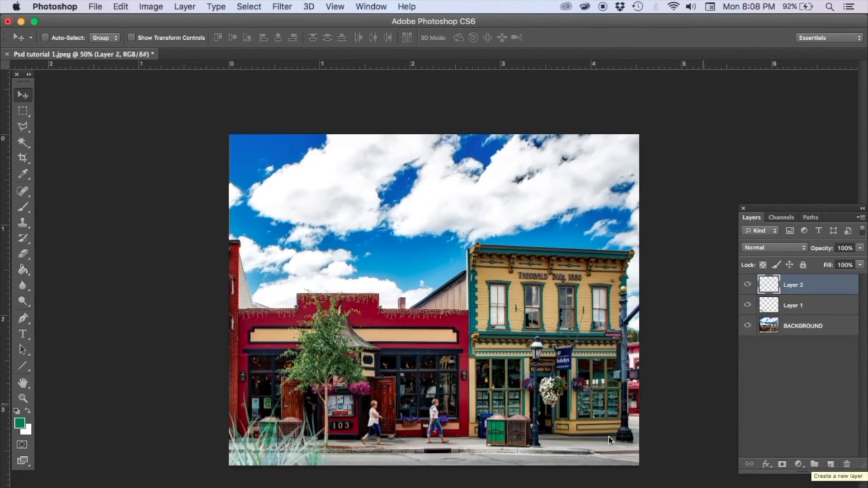
left_click(24, 335)
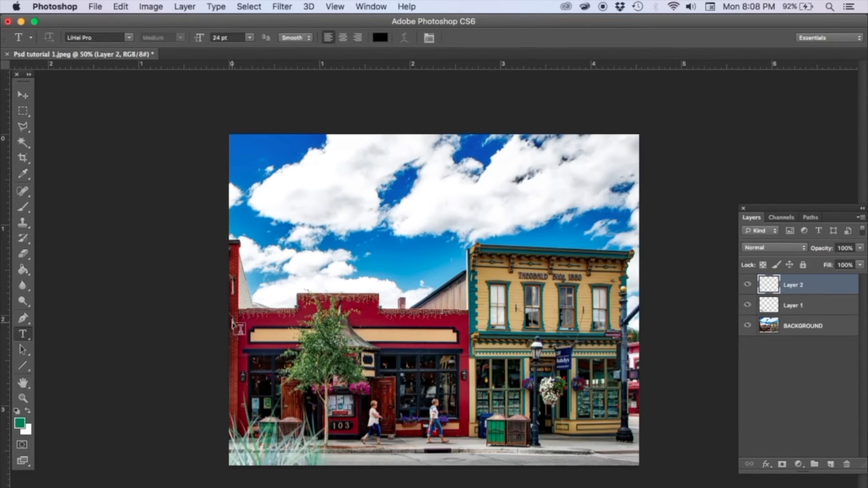
left_click_drag(300, 171, 495, 226)
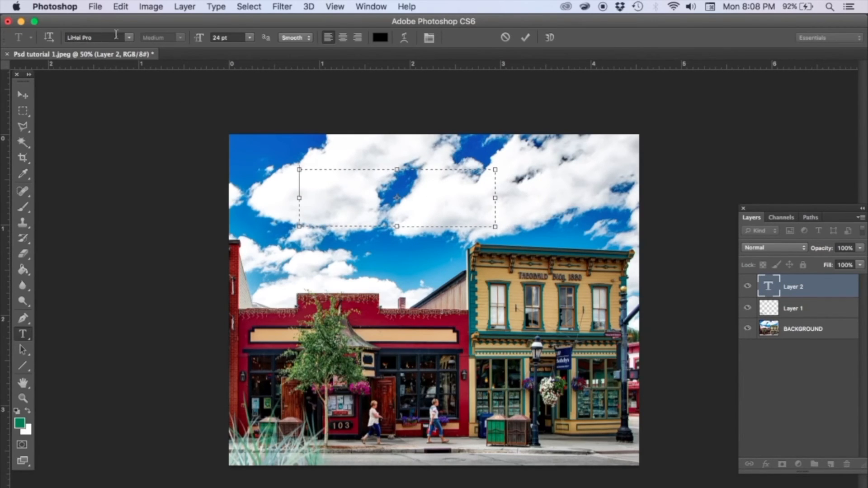
Format the text as LiHei Pro, 18 pt, with Sharp anti-aliasing and centred alignment
left_click(129, 38)
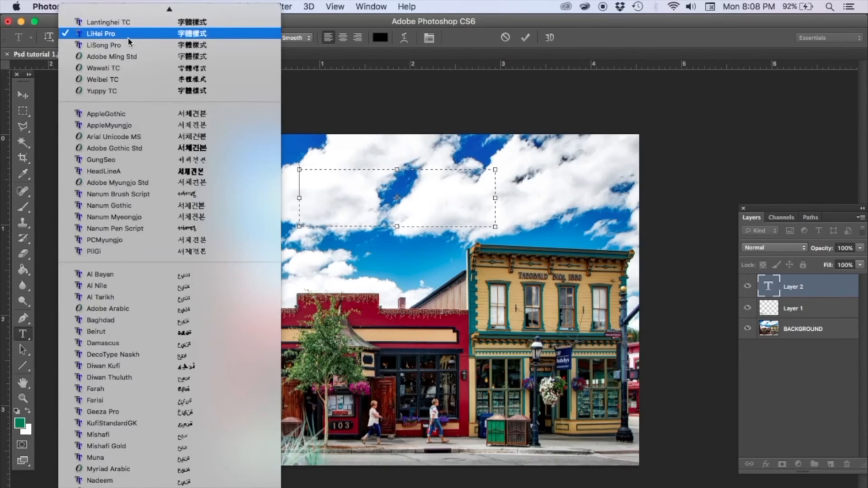
left_click(130, 39)
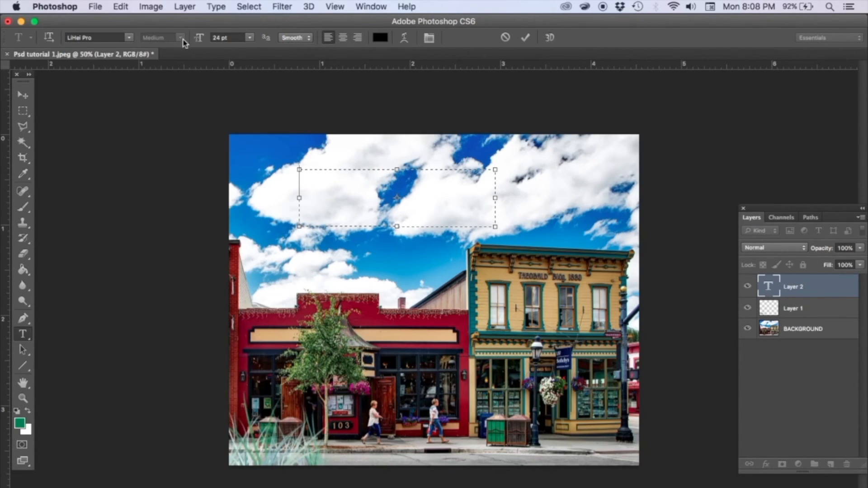
left_click(249, 40)
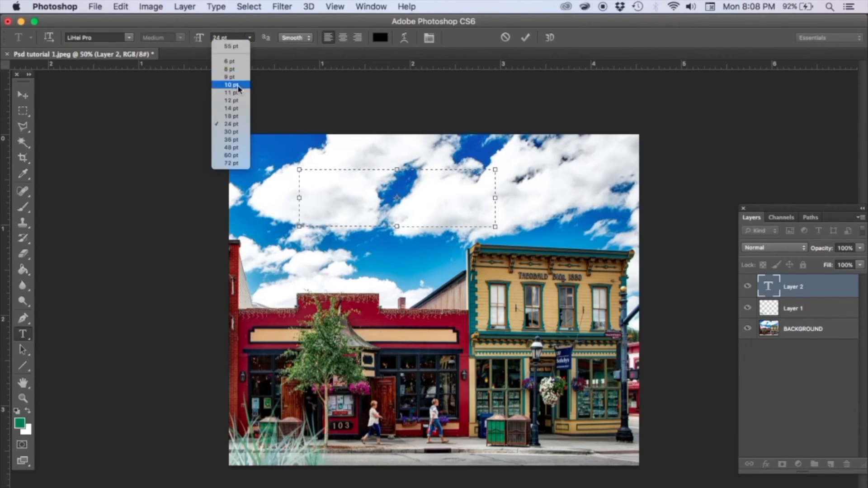
left_click(235, 117)
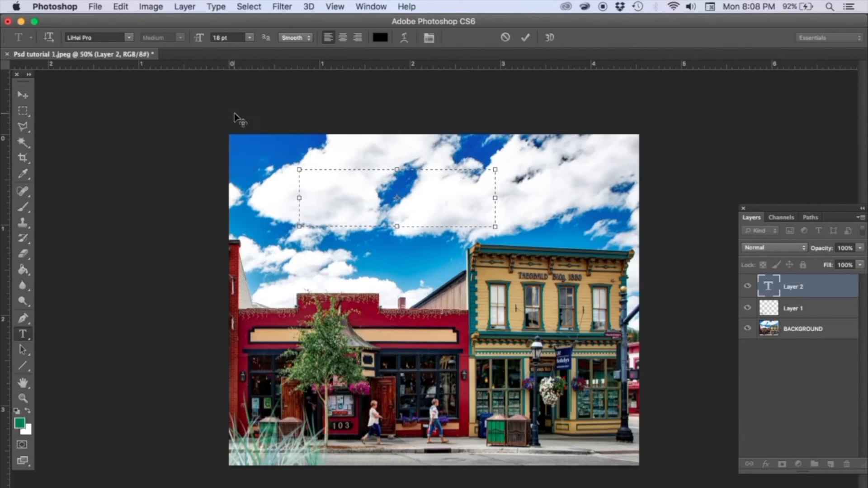
left_click(310, 39)
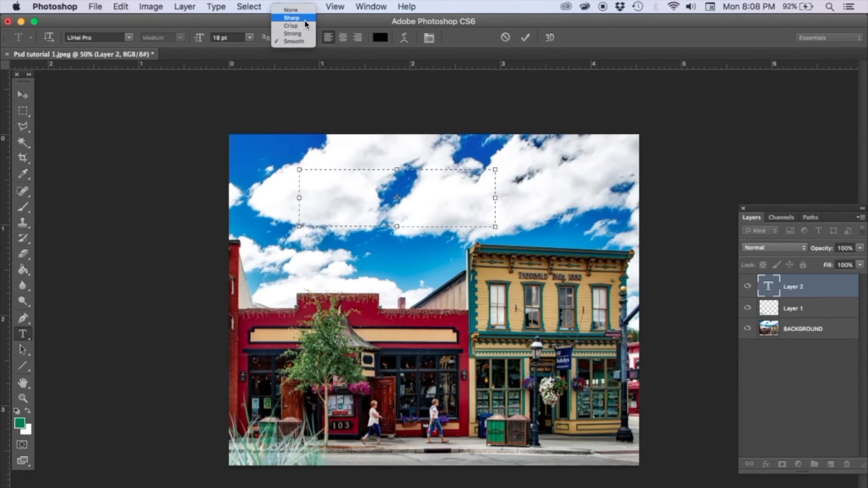
left_click(306, 18)
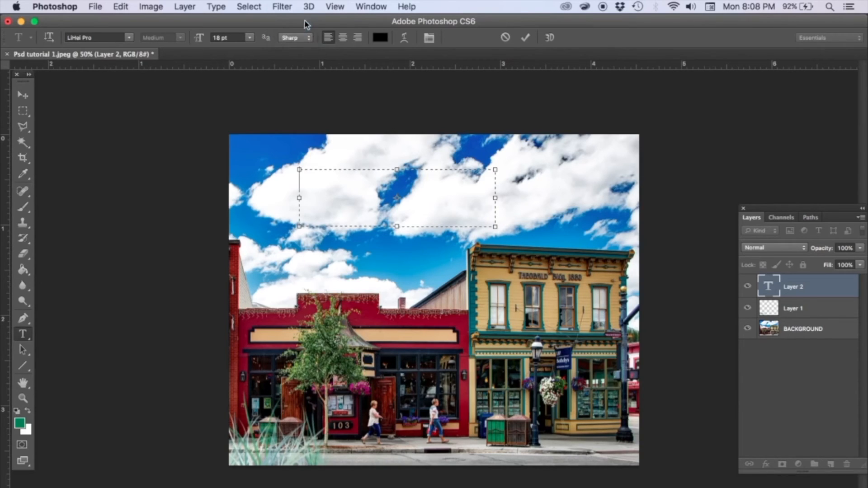
left_click(342, 38)
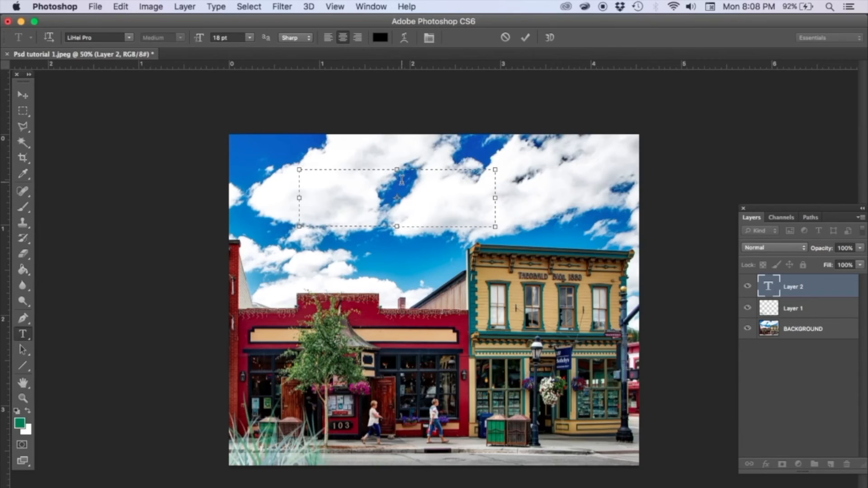
Enter "Thank you for watching!" in the text box, shift it toward the photo's left edge and commit the text
type("Thank")
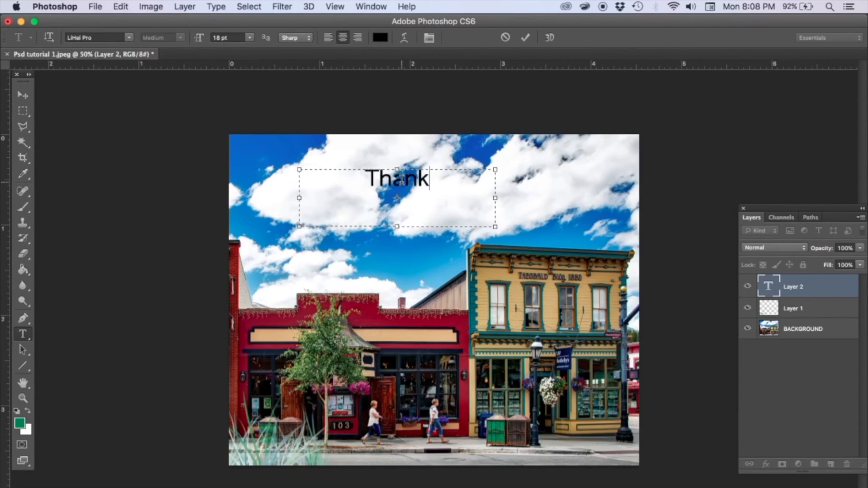
type(" you for wat")
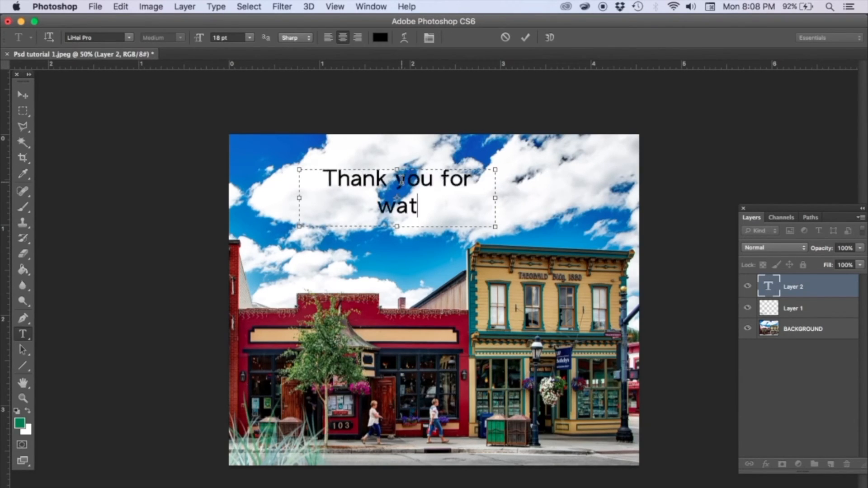
type("ching!")
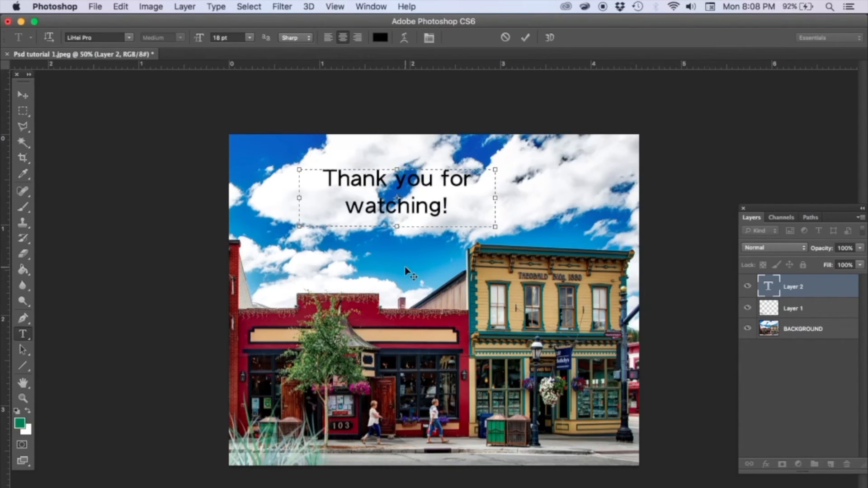
left_click_drag(405, 270, 338, 279)
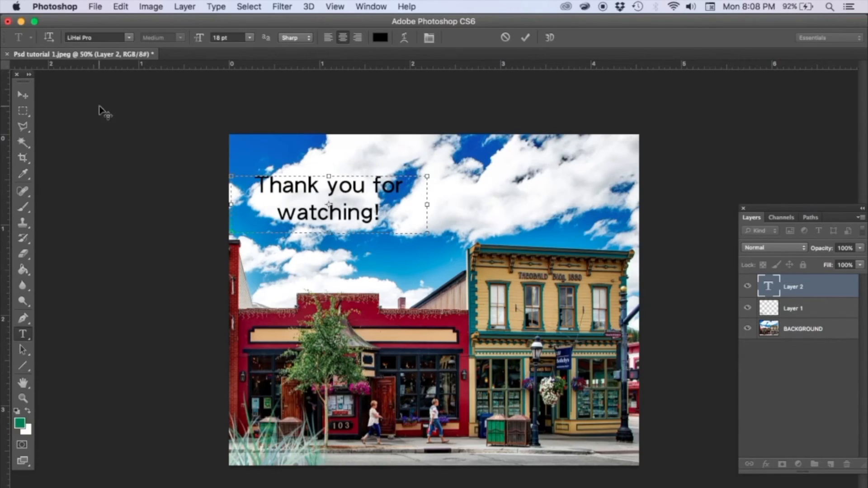
left_click(23, 95)
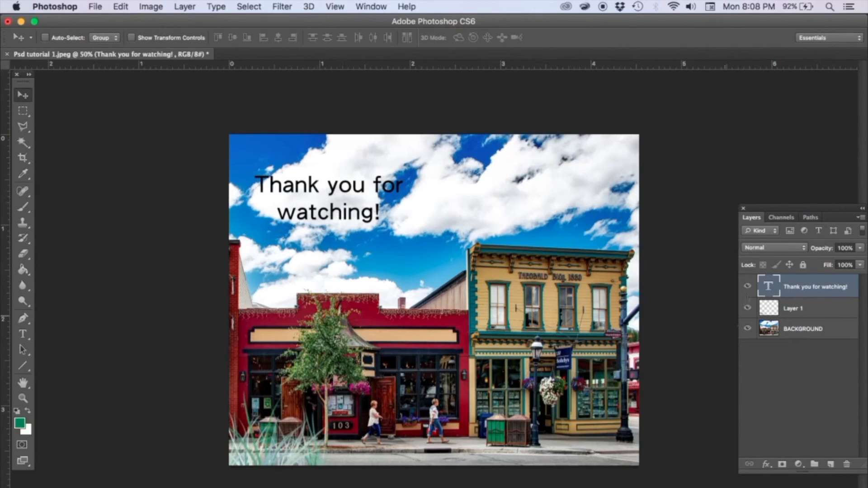
Switch the text layer's visibility off and back on, and set its opacity to 58%
left_click(748, 286)
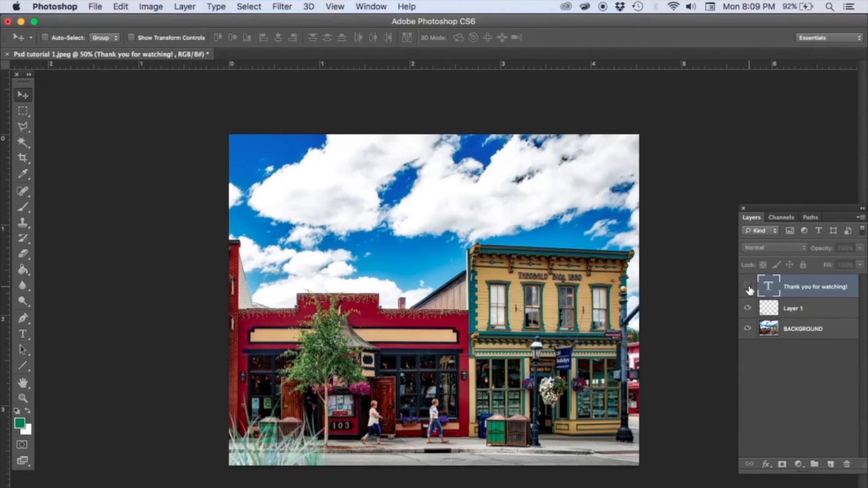
left_click(748, 287)
left_click(860, 249)
left_click(848, 263)
left_click_drag(837, 262, 824, 263)
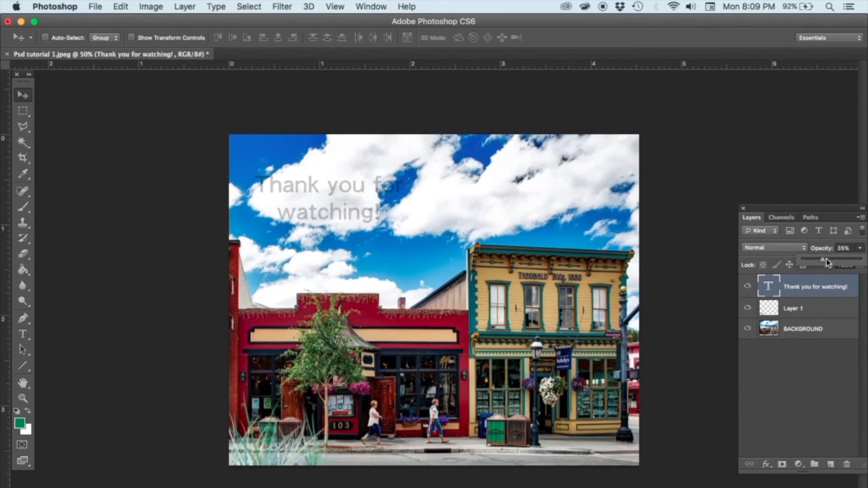
left_click(836, 260)
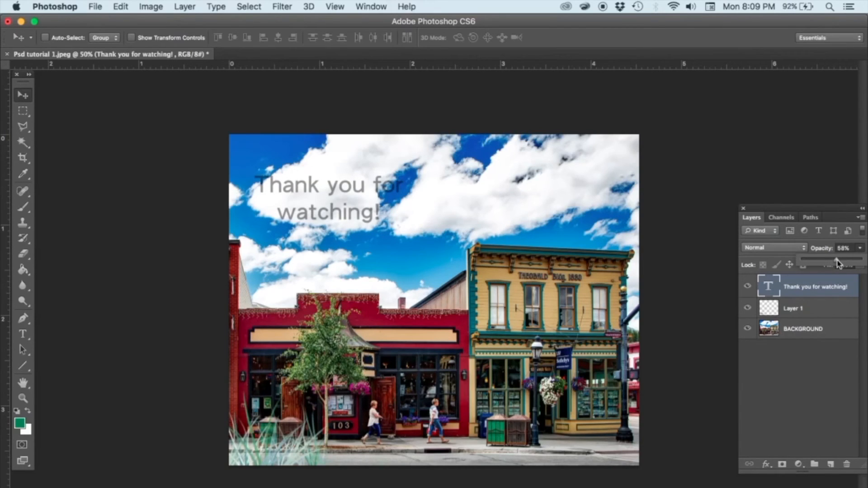
left_click(862, 249)
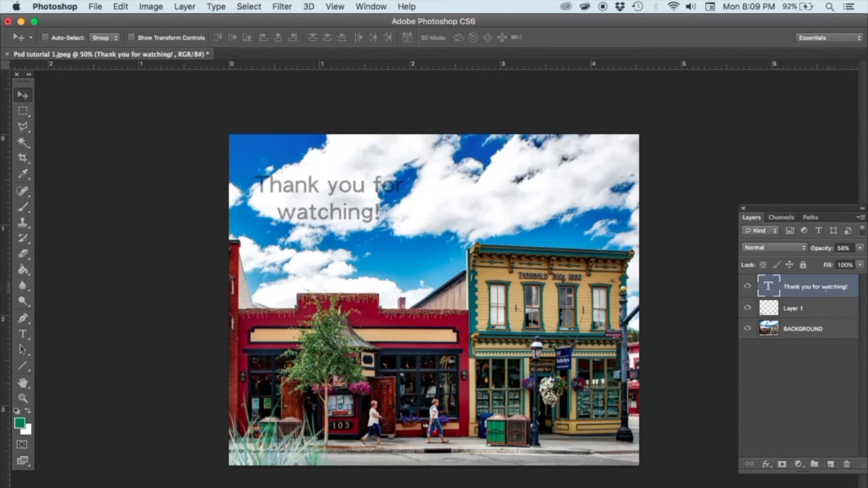
Place the text layer beneath Layer 1 and restore the order by moving Layer 1 back below it
left_click_drag(804, 291, 804, 317)
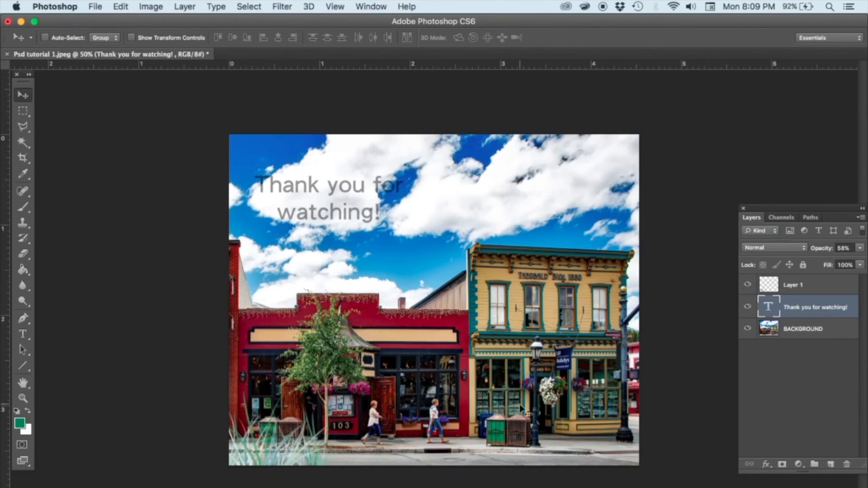
left_click(803, 289)
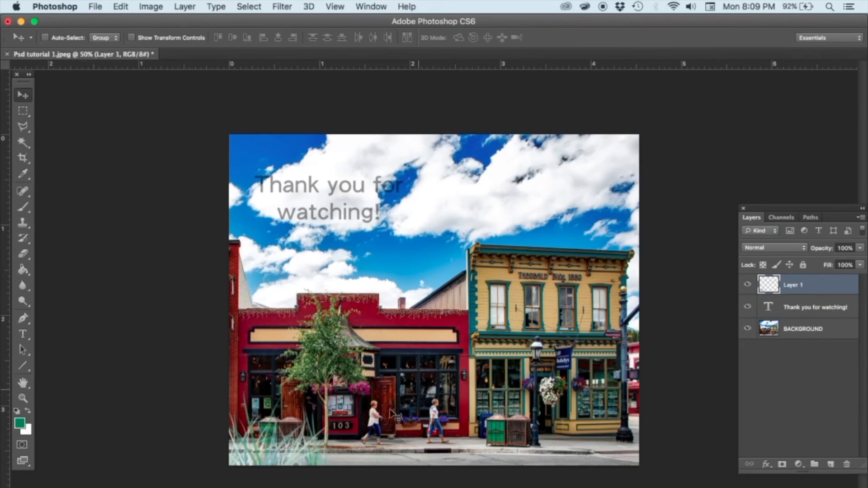
mouse_move(301, 439)
left_mouse_down()
mouse_move(326, 350)
mouse_move(344, 206)
mouse_move(319, 206)
mouse_move(369, 208)
mouse_move(305, 449)
left_mouse_up()
left_click_drag(787, 283, 790, 308)
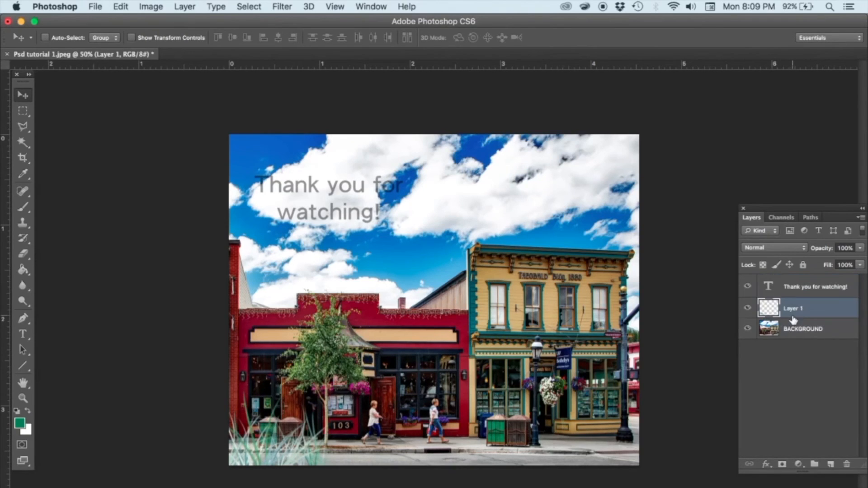
Move the text layer beneath the BACKGROUND layer and return it to the top of the layer stack
left_click(792, 292)
left_click_drag(816, 290, 804, 335)
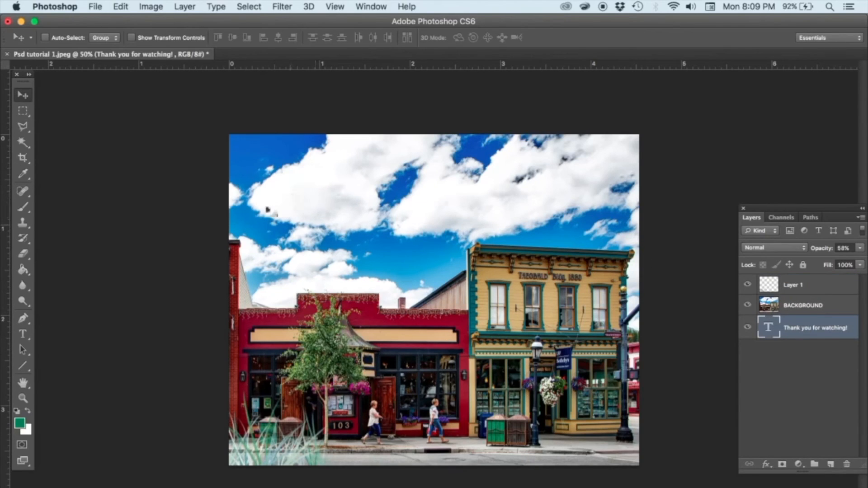
left_click_drag(808, 327, 800, 278)
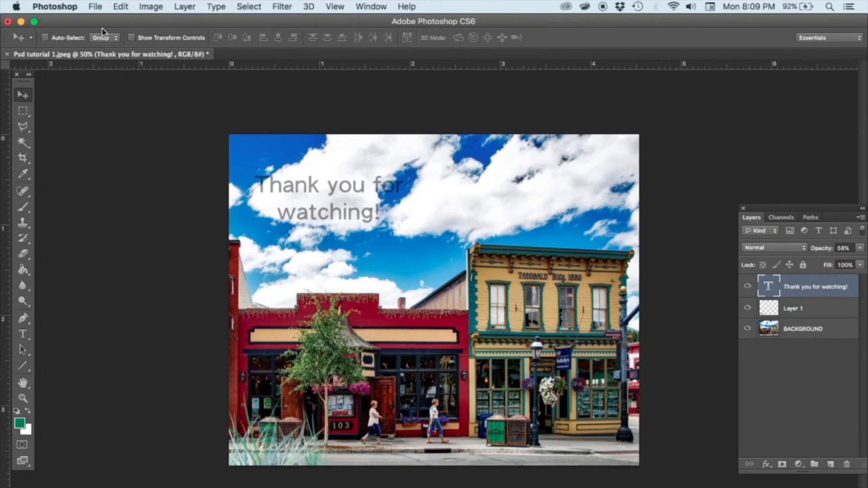
Save a copy of the image to the Desktop in JPEG format as "Psd tutorial 1.jpg"
left_click(95, 8)
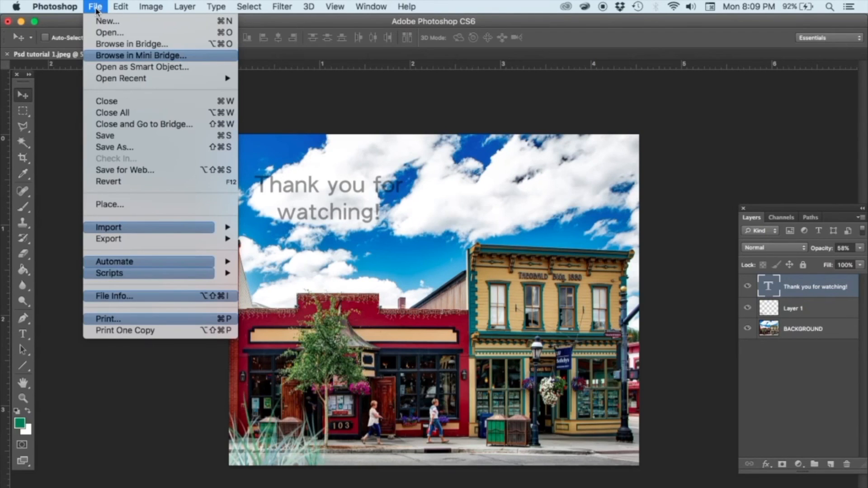
left_click(117, 140)
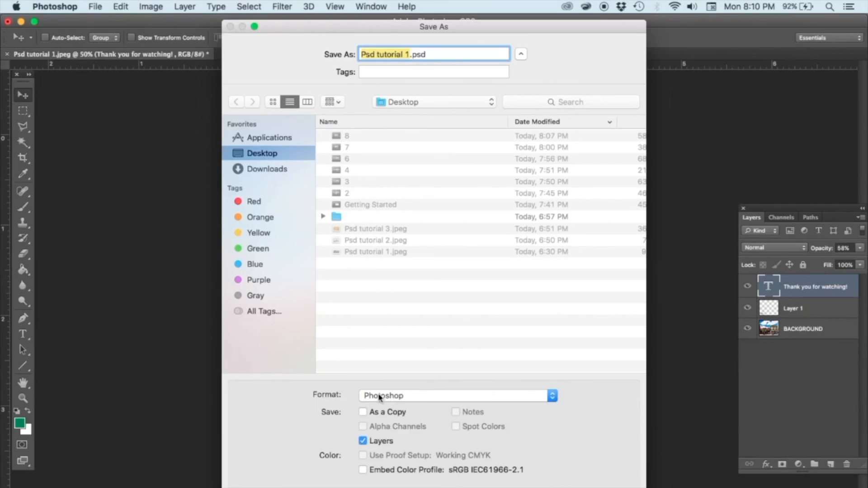
left_click(408, 396)
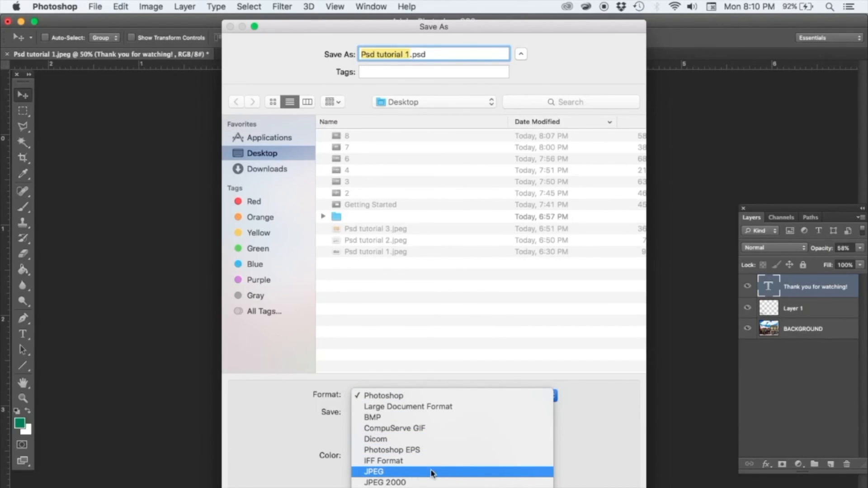
scroll(445, 472, "down", 5)
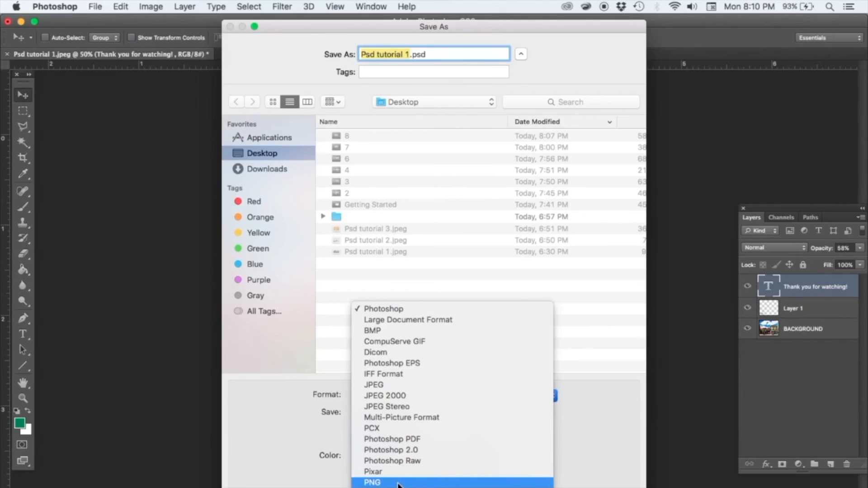
scroll(446, 487, "down", 1)
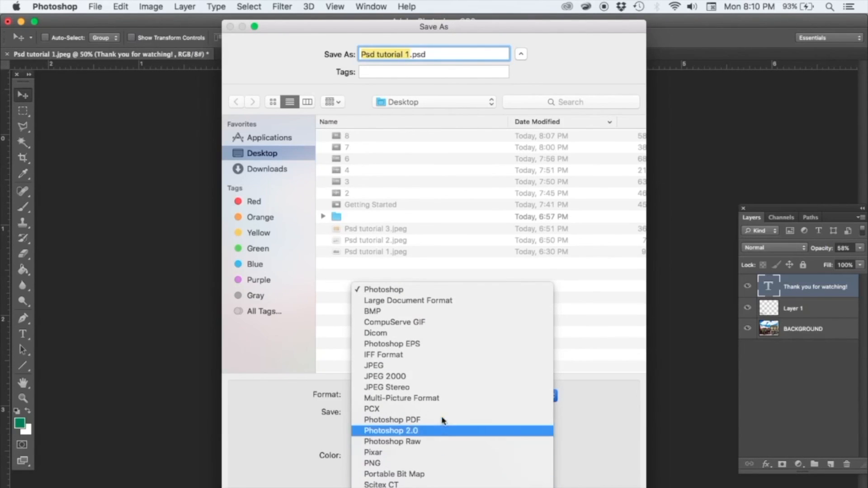
left_click(430, 367)
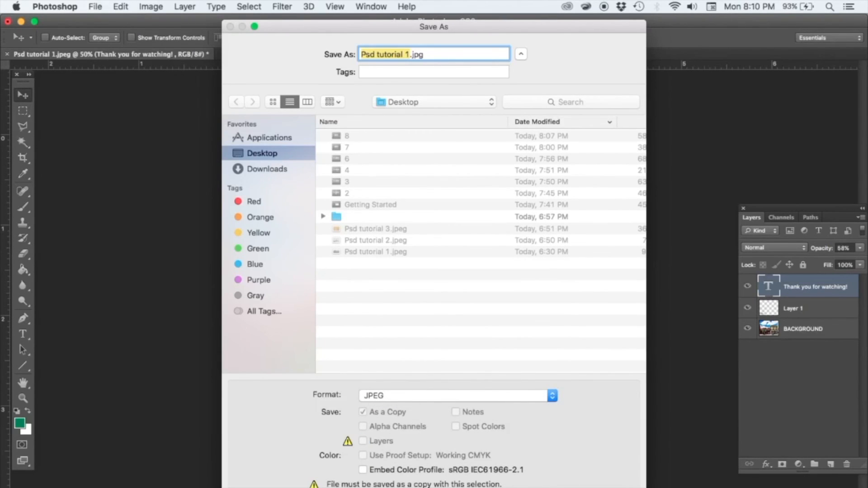
key("Return")
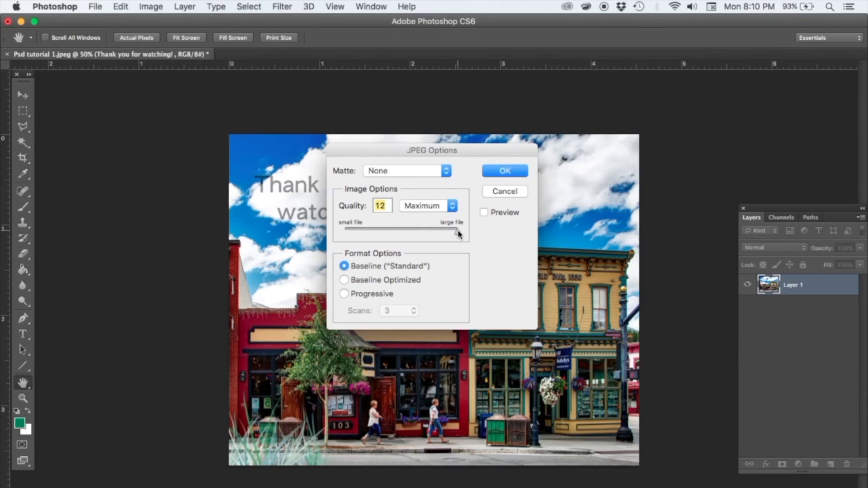
Try the JPEG format options Progressive with 5 scans and Baseline Optimized, and return to Baseline ("Standard")
mouse_move(459, 234)
left_mouse_down()
mouse_move(384, 235)
mouse_move(449, 235)
left_mouse_up()
left_click(344, 295)
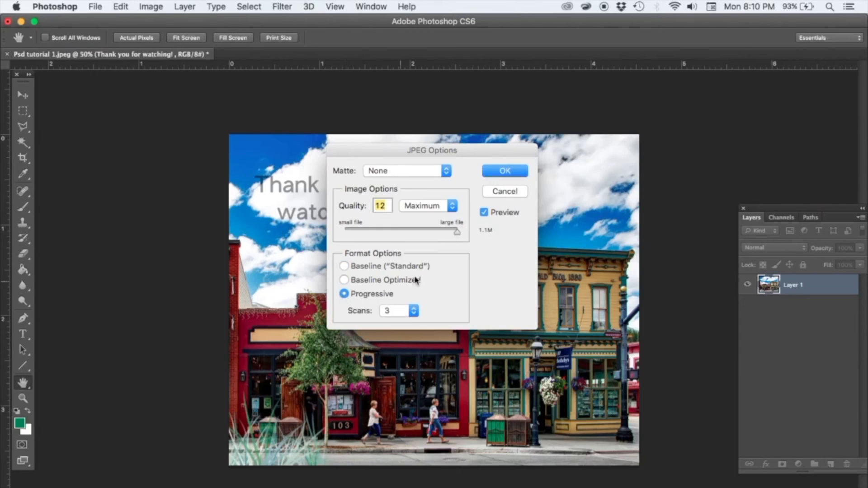
left_click(416, 310)
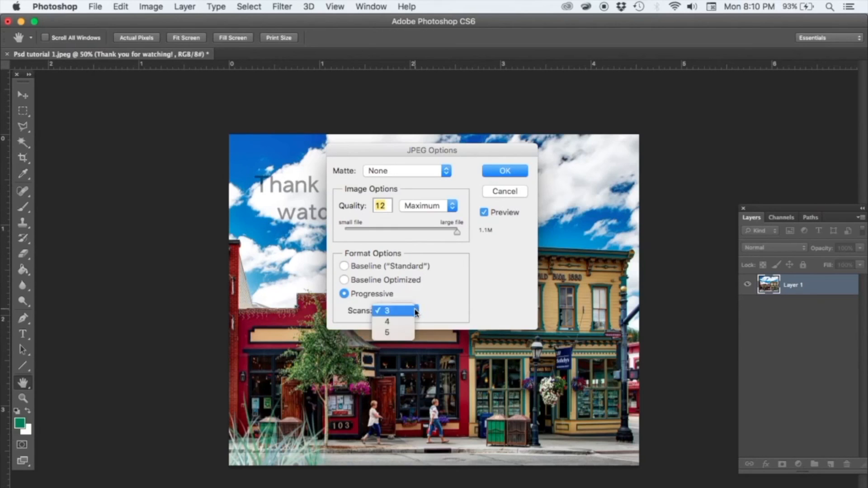
left_click(404, 333)
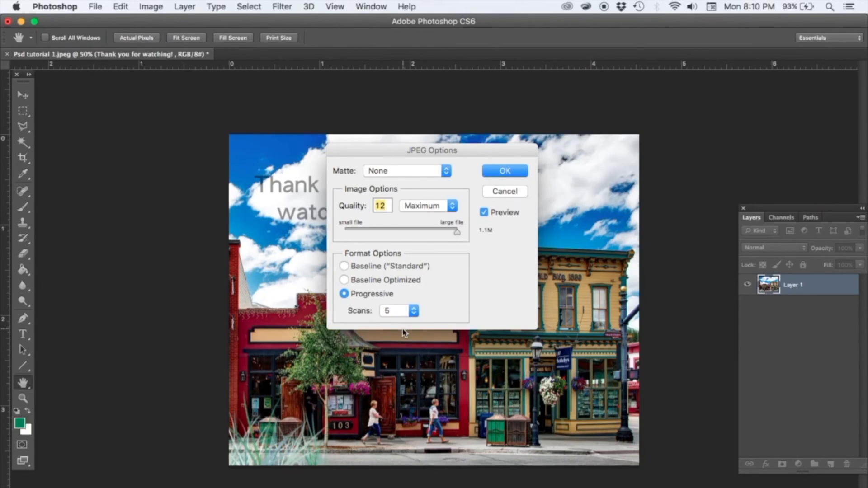
left_click(344, 281)
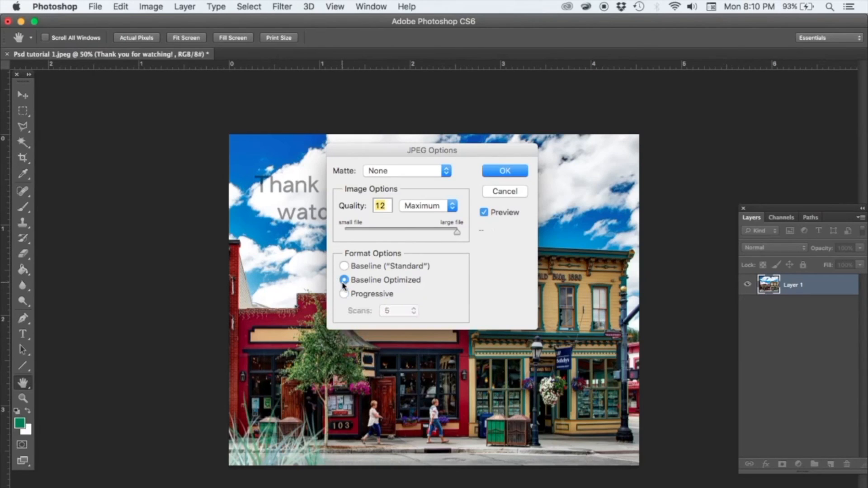
left_click(344, 265)
Try JPEG quality 6, set it back to 12 (Maximum) and accept the JPEG options
left_click(402, 229)
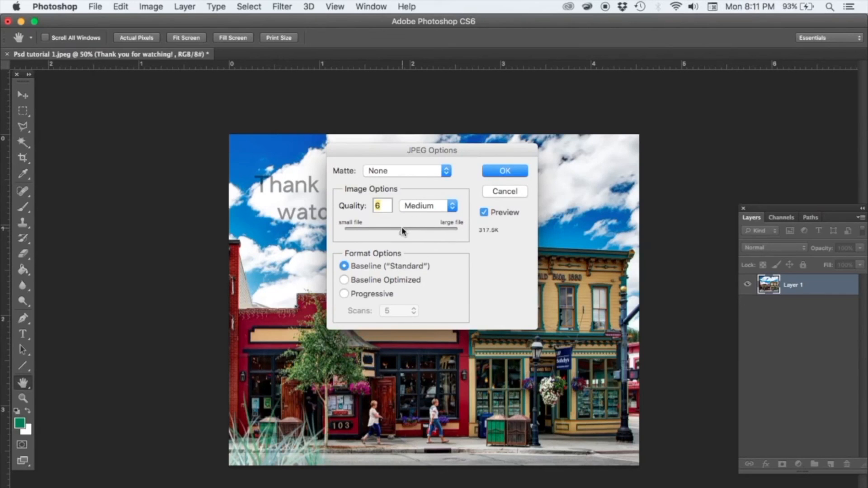
left_click_drag(439, 230, 459, 229)
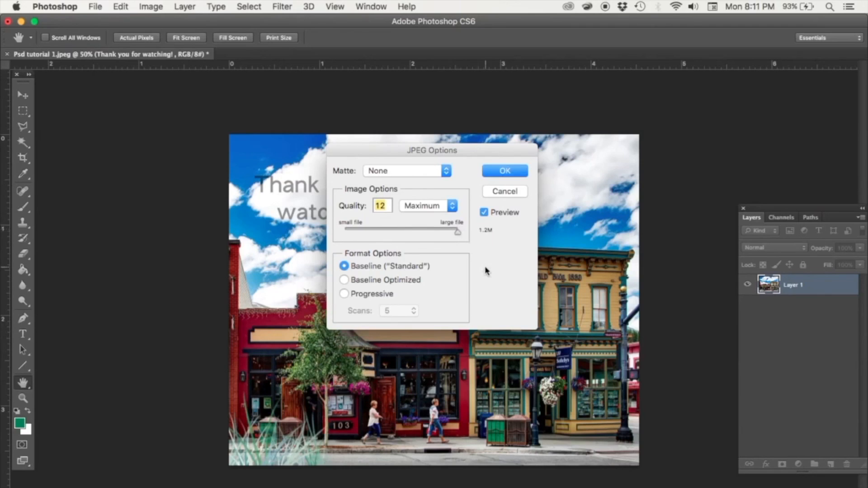
left_click(506, 171)
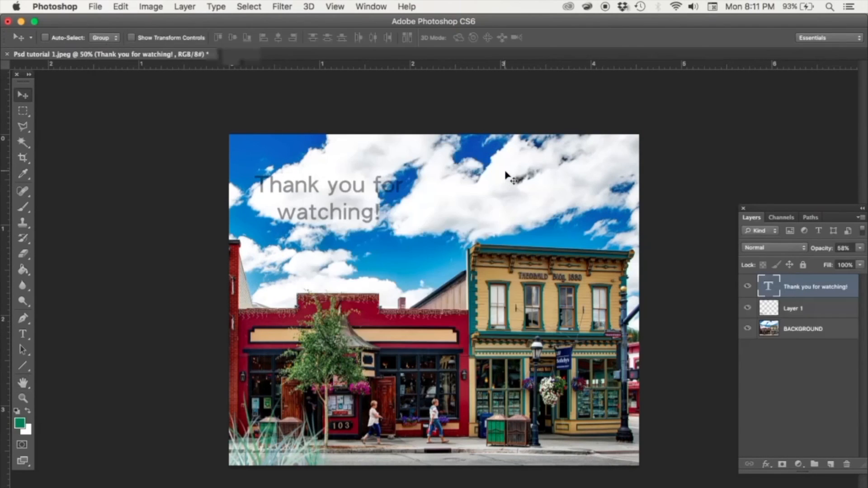